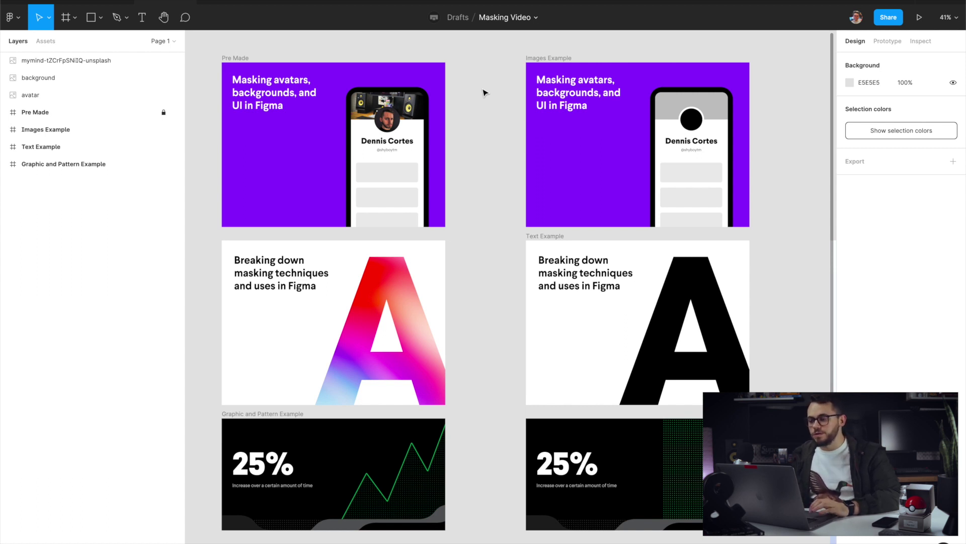
Move the avatar photo from beside the frames onto the phone mockup
key(n)
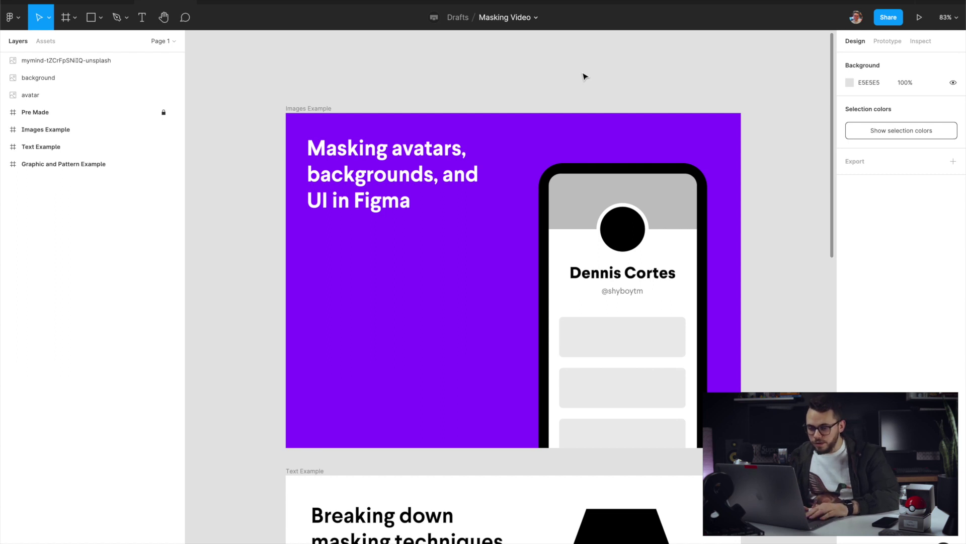
scroll(584, 76, up, 1)
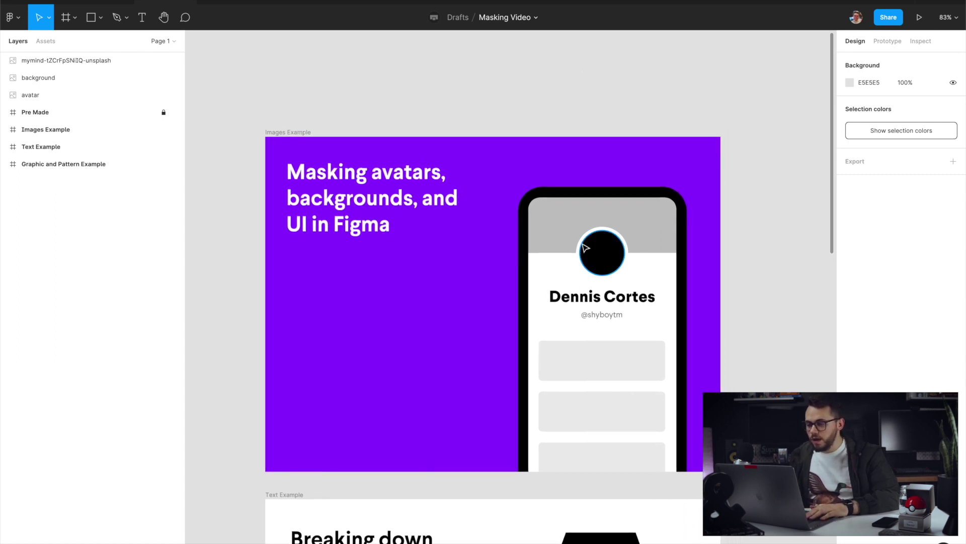
click(600, 252)
click(656, 215)
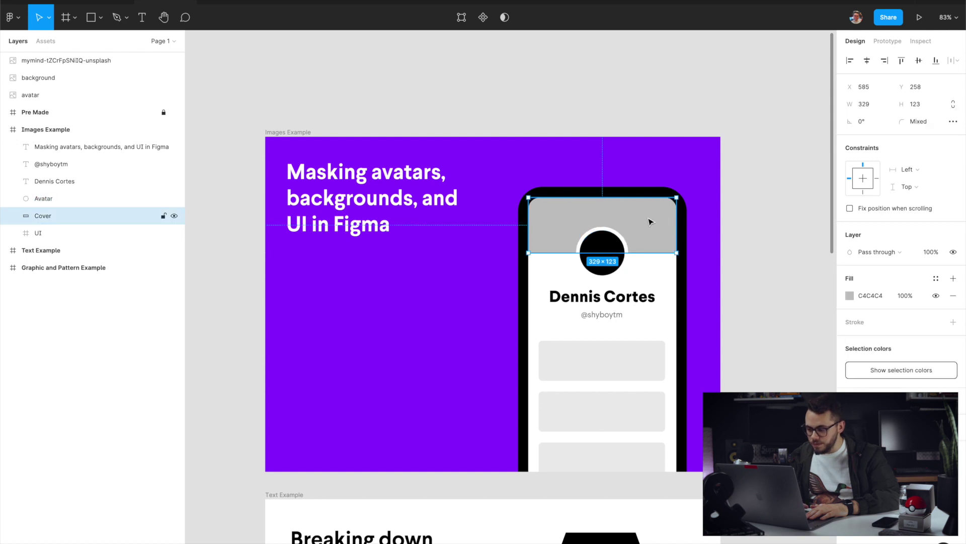
scroll(656, 216, down, 3)
click(673, 136)
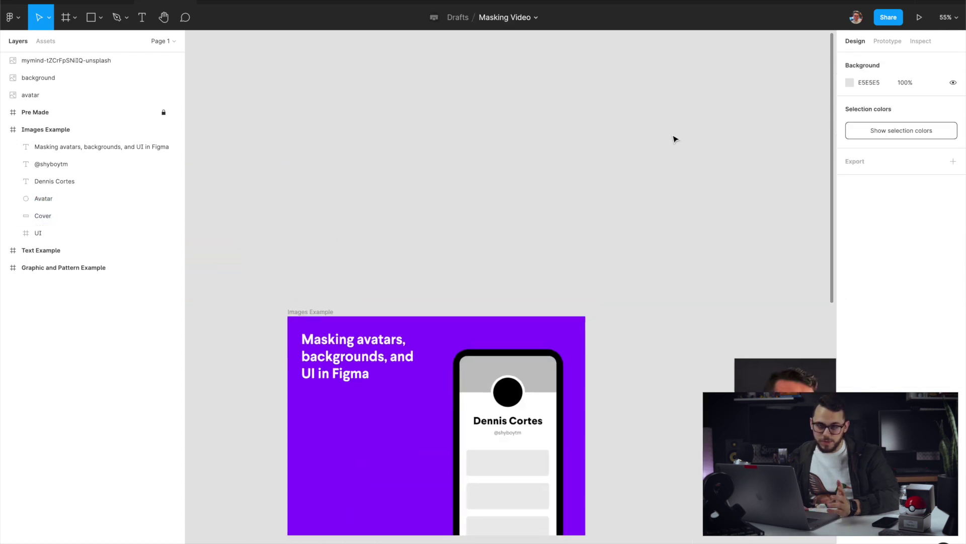
scroll(675, 139, up, 2)
scroll(675, 138, right, 5)
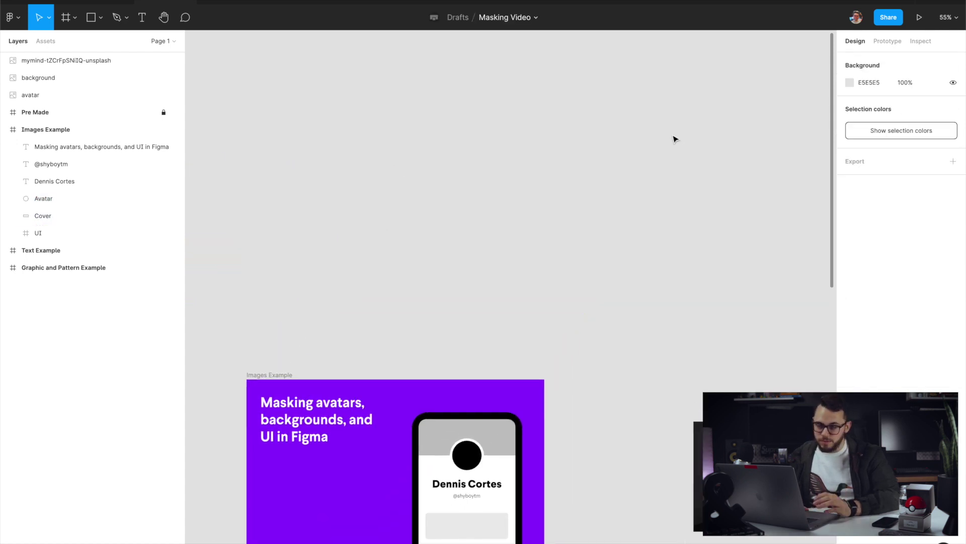
scroll(675, 138, down, 5)
click(631, 272)
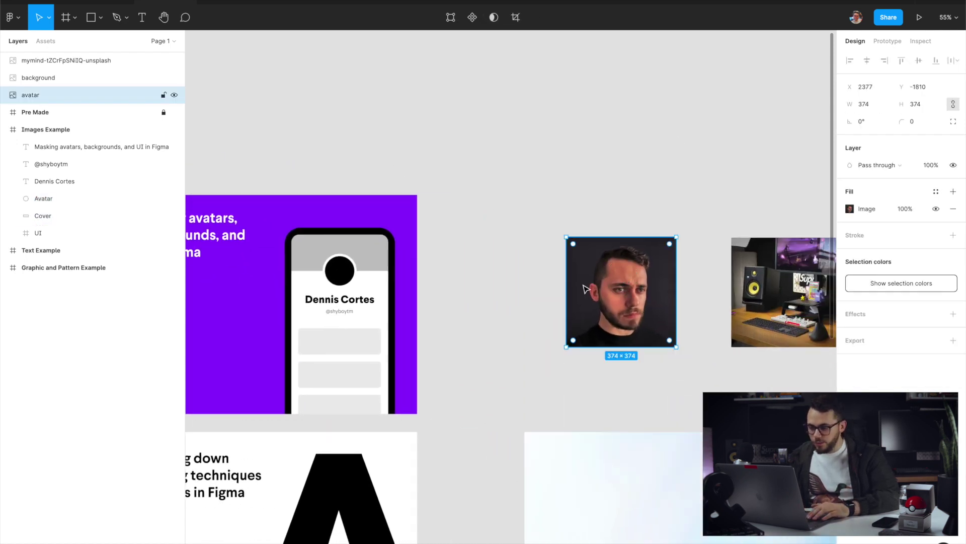
scroll(558, 292, left, 3)
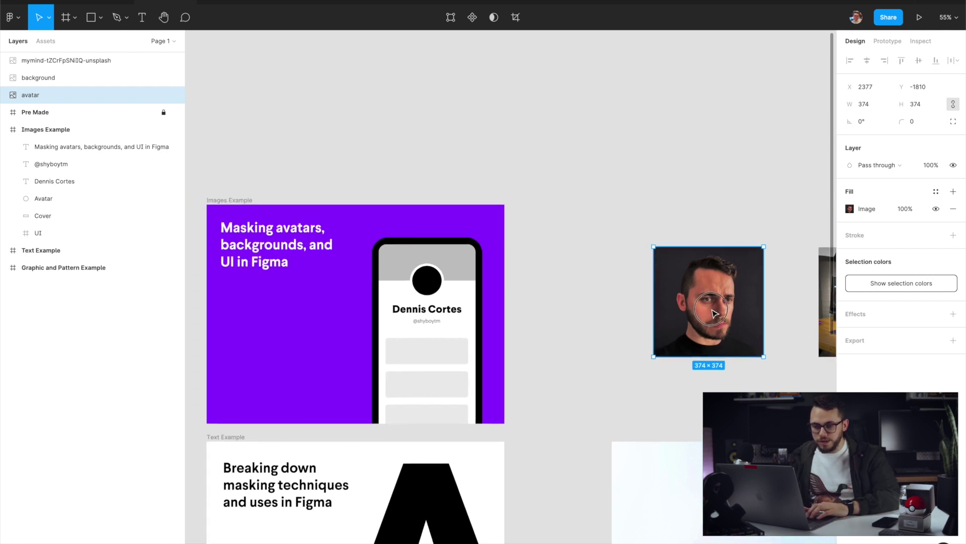
drag(713, 315, 431, 285)
Stack the avatar photo layer above the Avatar circle and select both for masking
scroll(430, 278, up, 2)
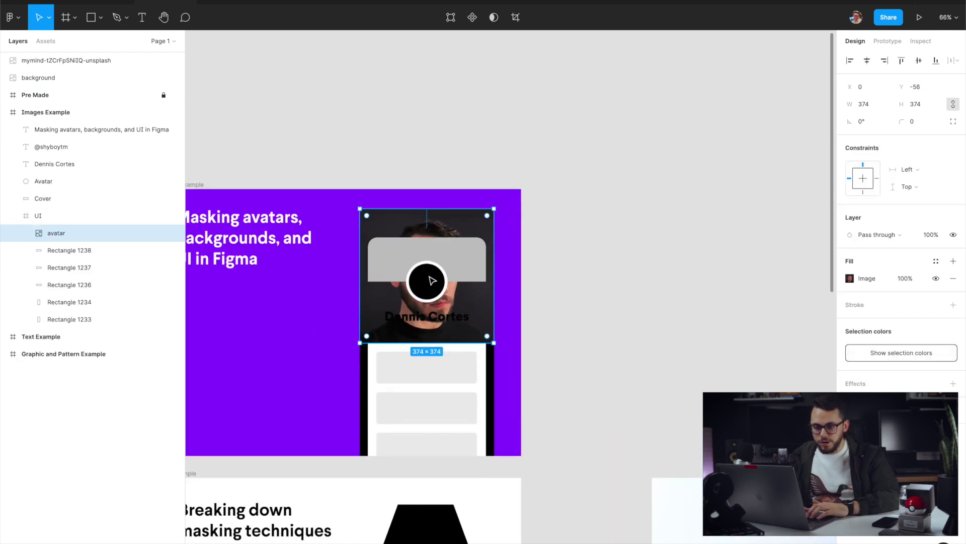
drag(62, 233, 56, 181)
click(164, 233)
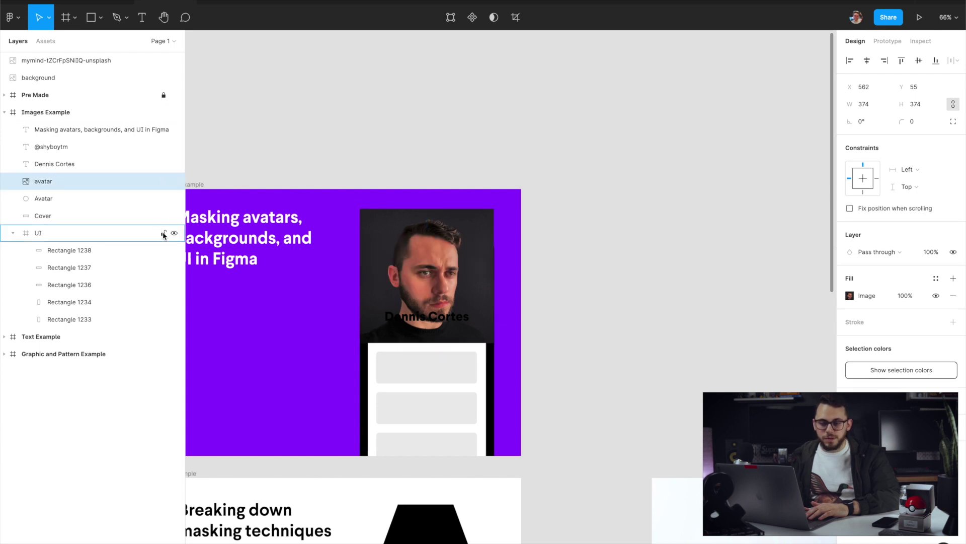
click(66, 199)
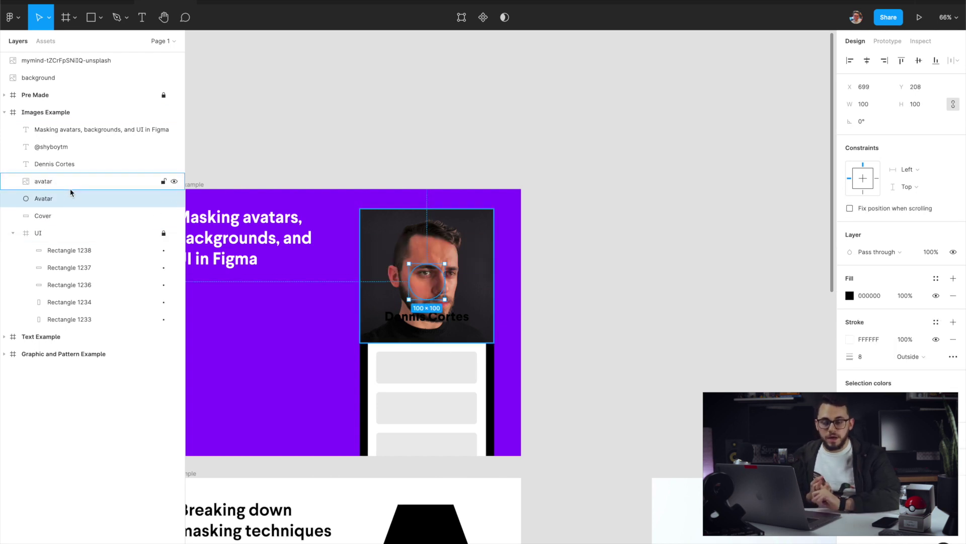
shift+click(71, 185)
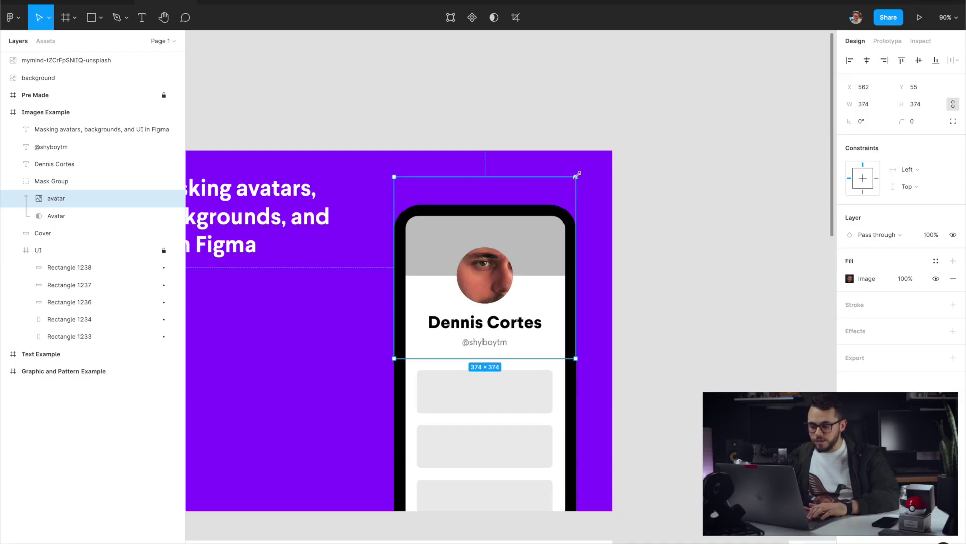
Resize the masked avatar to 122×122 and centre it on the profile spot
drag(575, 178, 514, 239)
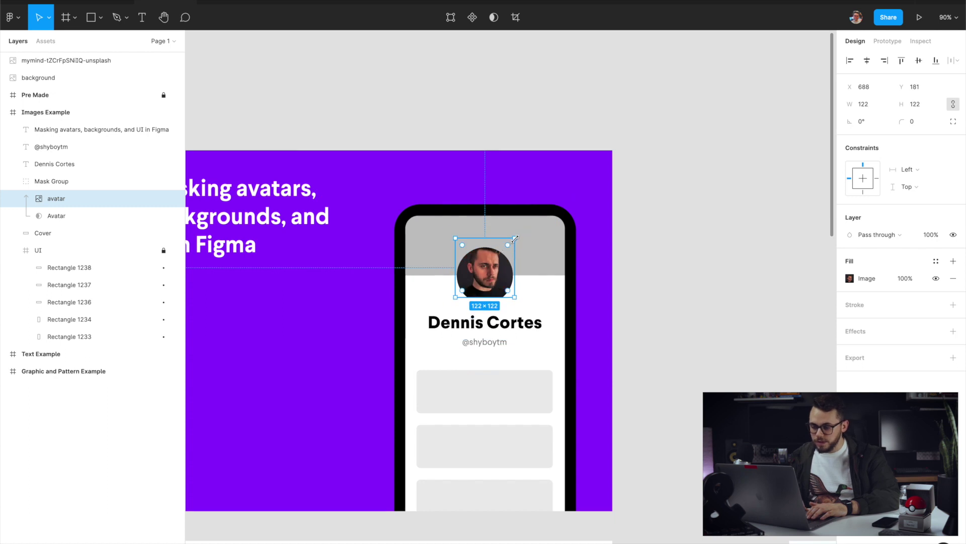
scroll(515, 239, up, 5)
scroll(522, 277, up, 2)
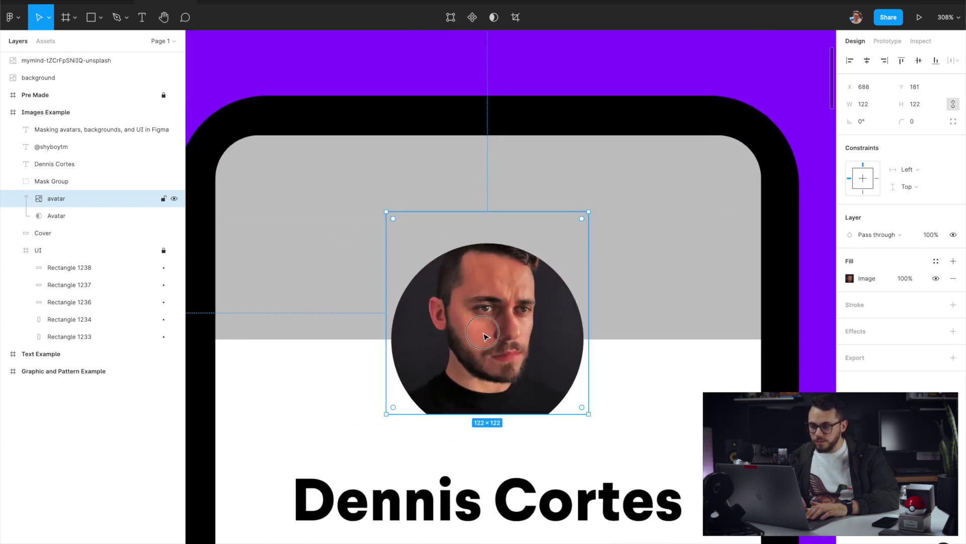
drag(488, 330, 486, 361)
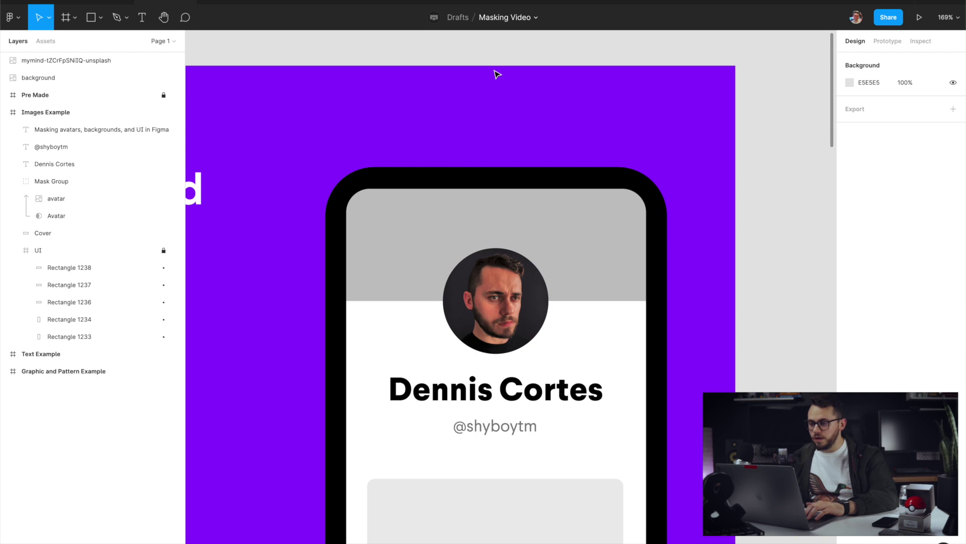
Place the desk photo over the phone header inside the Images Example frame
scroll(497, 75, down, 10)
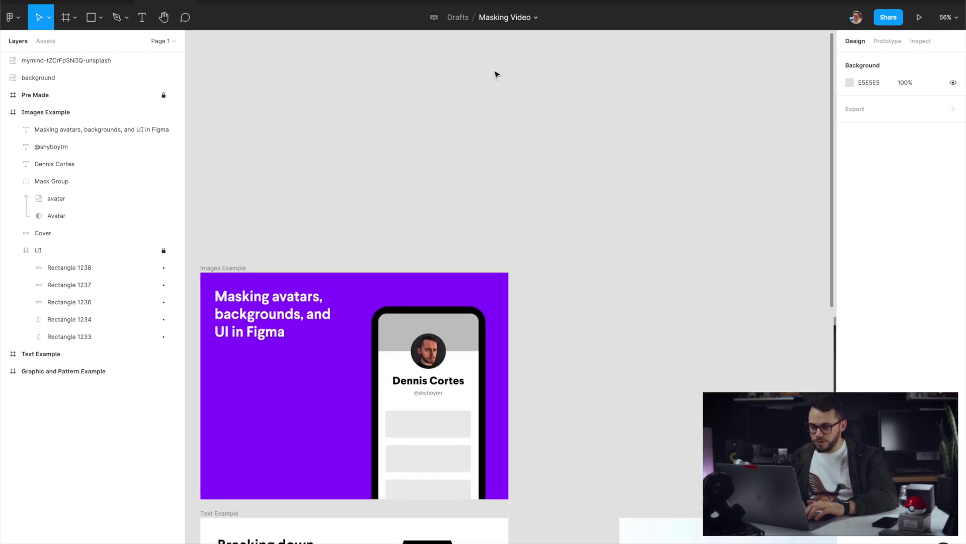
drag(705, 369, 286, 319)
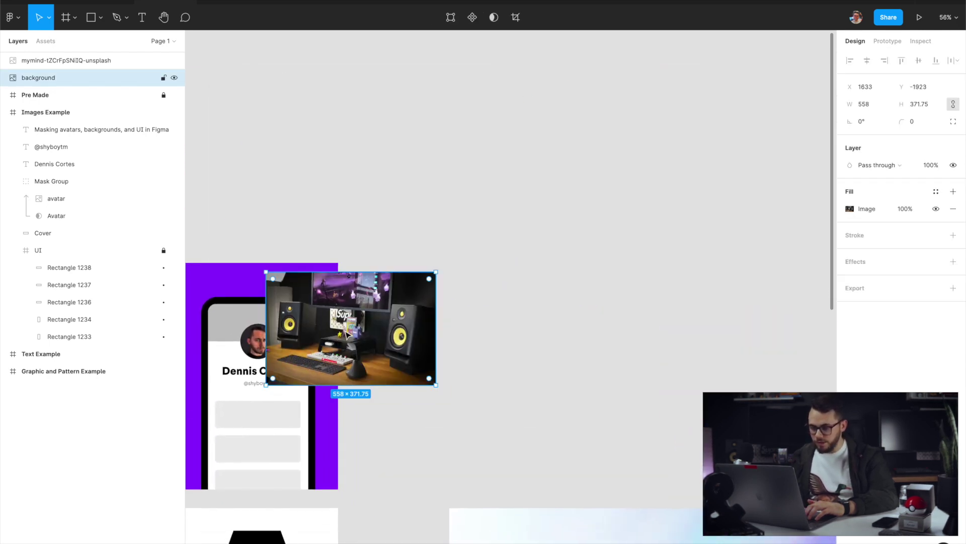
scroll(348, 335, left, 3)
scroll(348, 336, up, 5)
drag(599, 315, 457, 304)
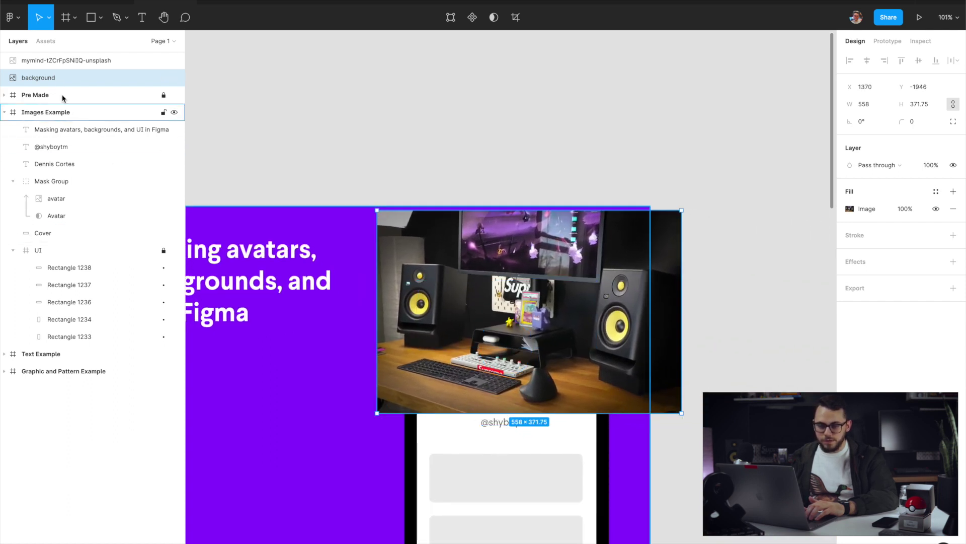
drag(58, 85, 70, 173)
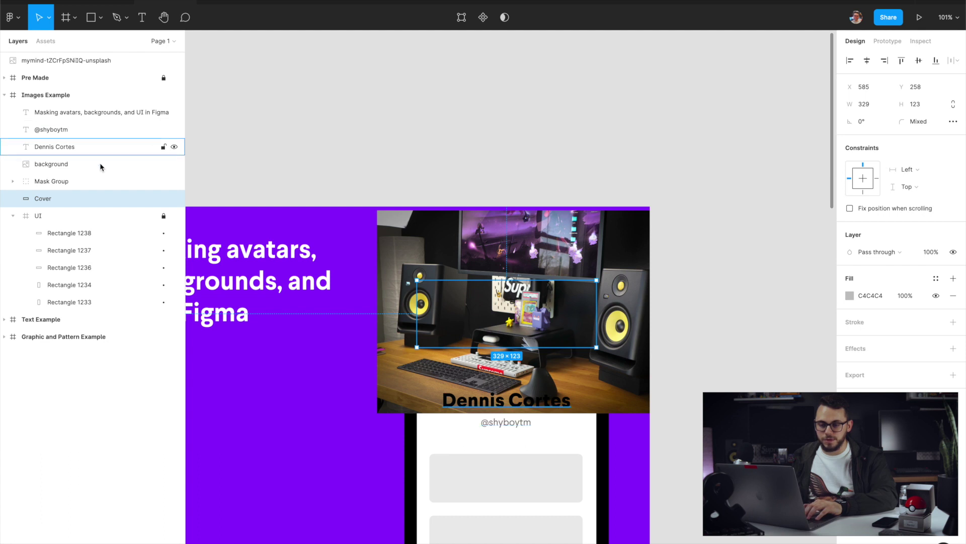
Put the background photo layer directly above Cover and mask it with Cover
click(52, 165)
drag(53, 164, 43, 194)
shift+click(44, 198)
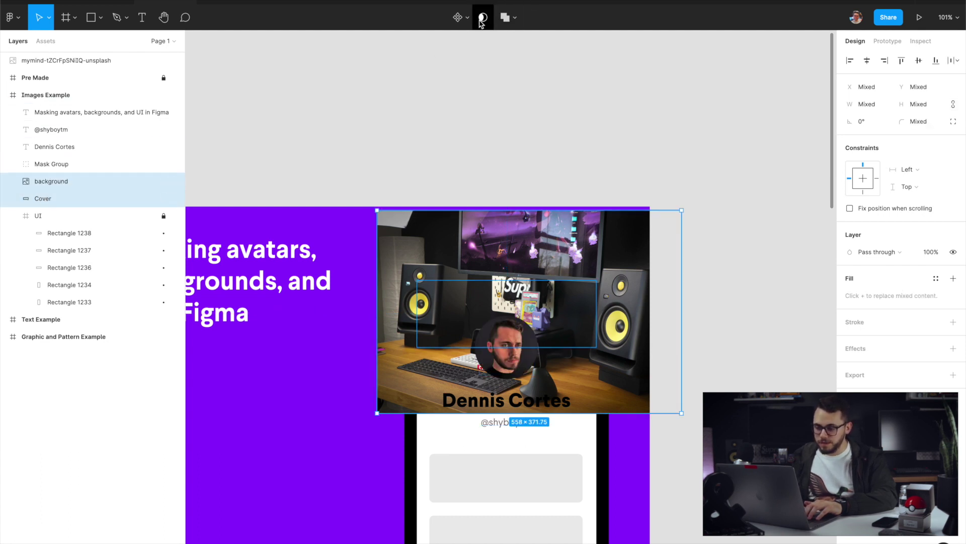
click(502, 18)
Reposition and shrink the desk photo so it fills the header mask
scroll(292, 425, up, 2)
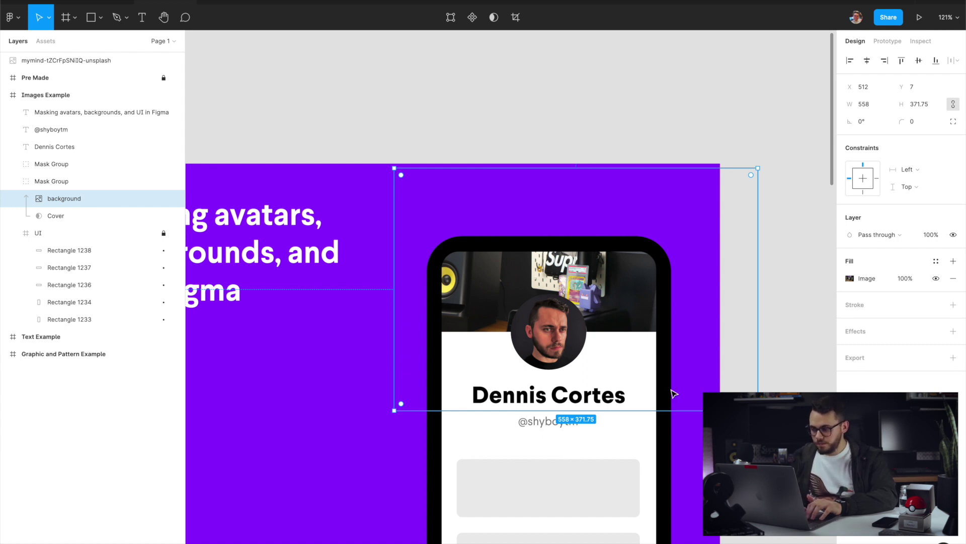
drag(605, 298, 579, 291)
drag(730, 158, 658, 213)
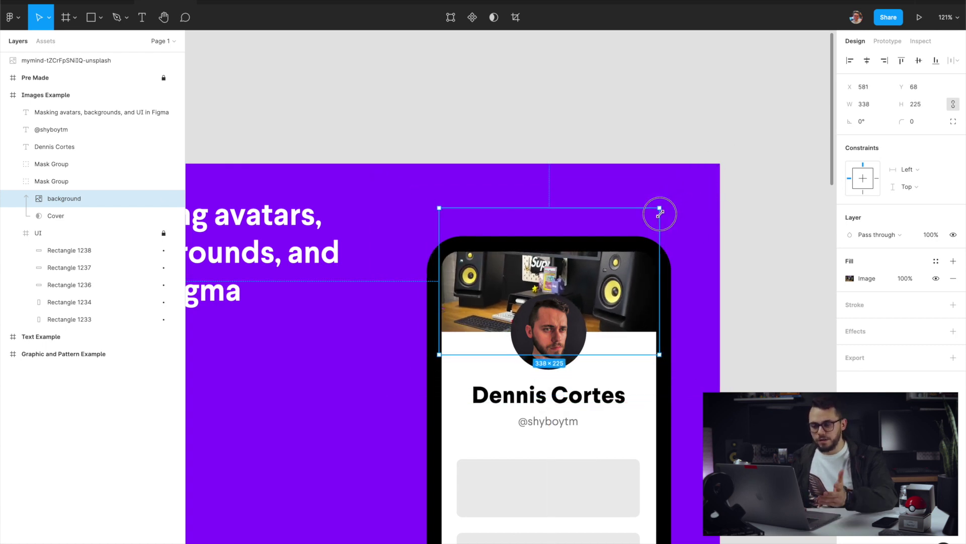
click(645, 156)
scroll(648, 156, down, 2)
scroll(648, 156, down, 2)
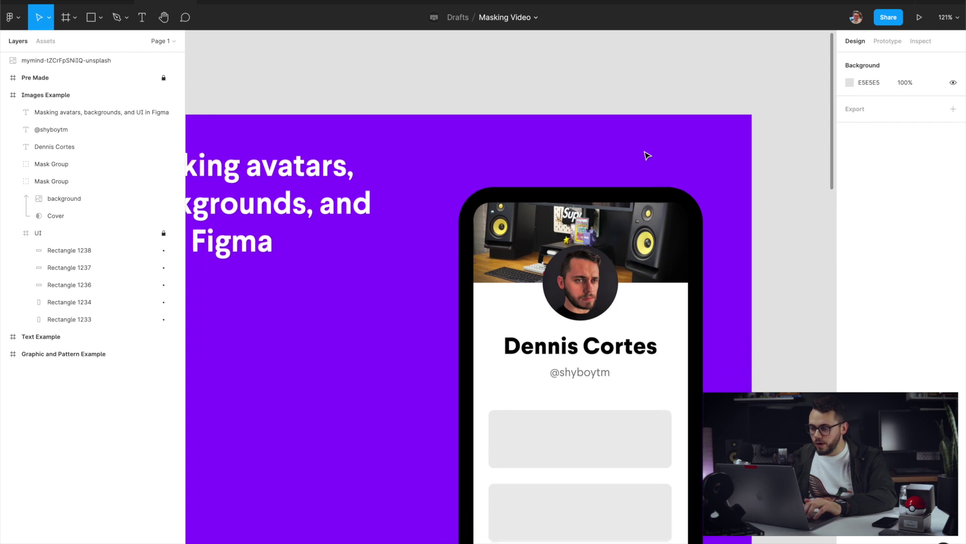
ctrl+scroll(664, 176, down, 5)
Move the loose gradient image into the Text Example frame
scroll(681, 197, right, 3)
scroll(680, 198, left, 3)
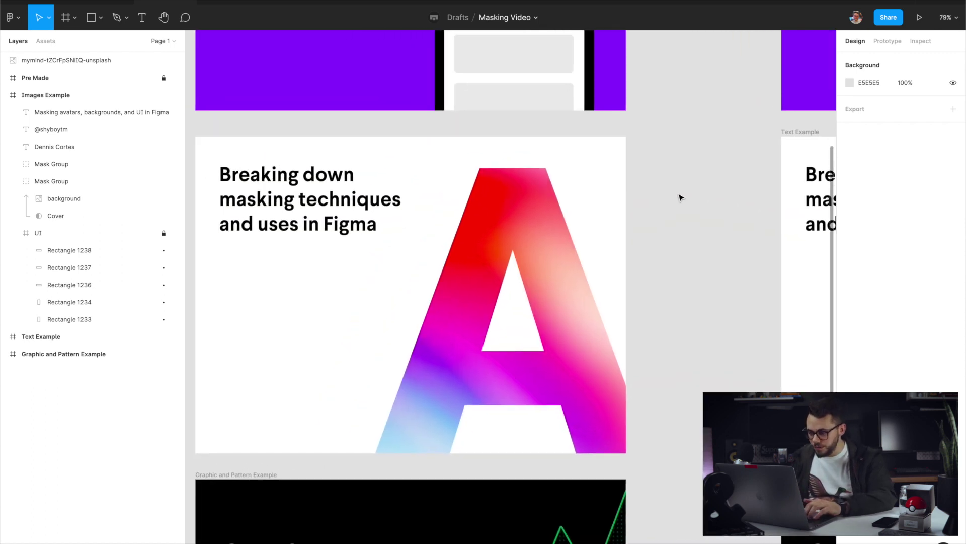
scroll(680, 197, right, 10)
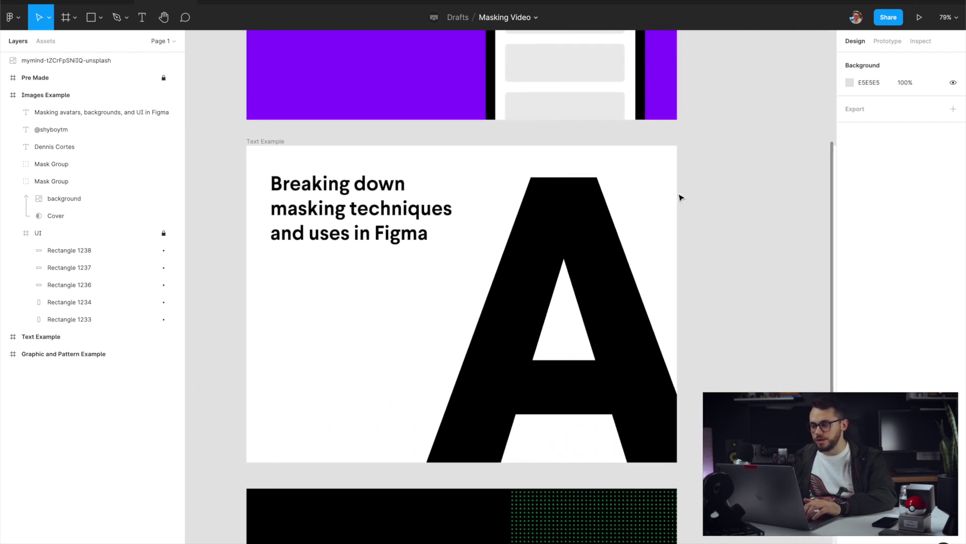
ctrl+scroll(680, 197, down, 6)
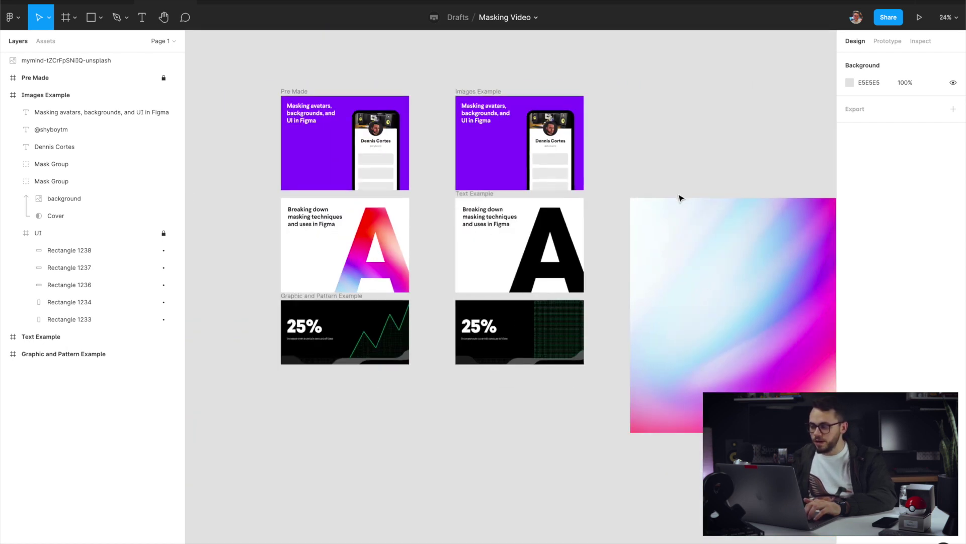
click(783, 279)
scroll(784, 279, right, 8)
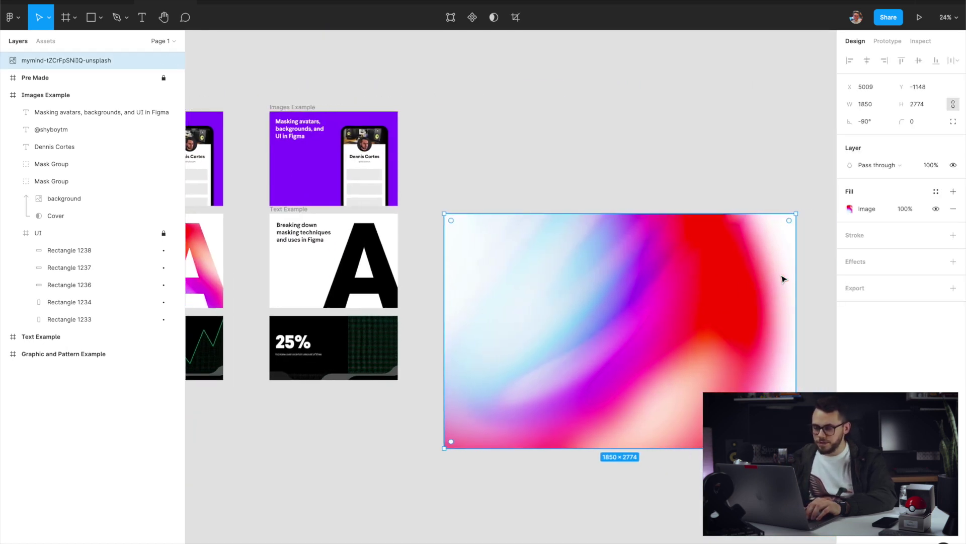
drag(566, 252, 362, 240)
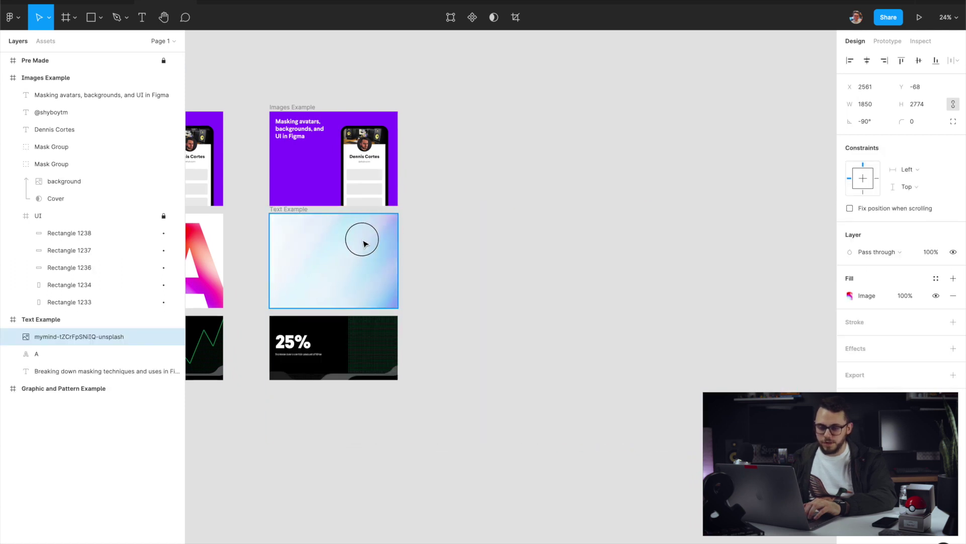
Select the gradient image with the letter A and use A as its mask
key(Tab)
scroll(392, 242, left, 4)
ctrl+scroll(409, 246, up, 3)
ctrl+scroll(411, 237, up, 4)
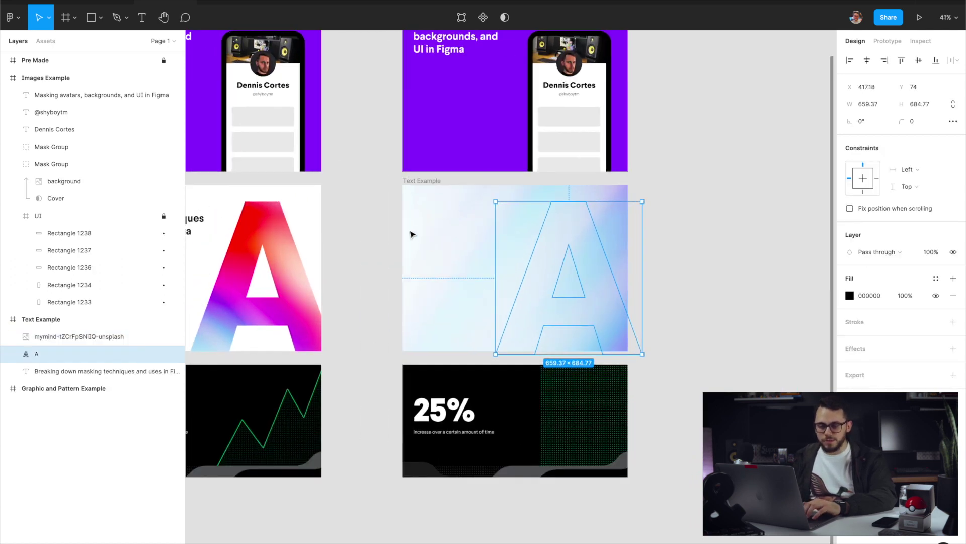
shift+click(99, 341)
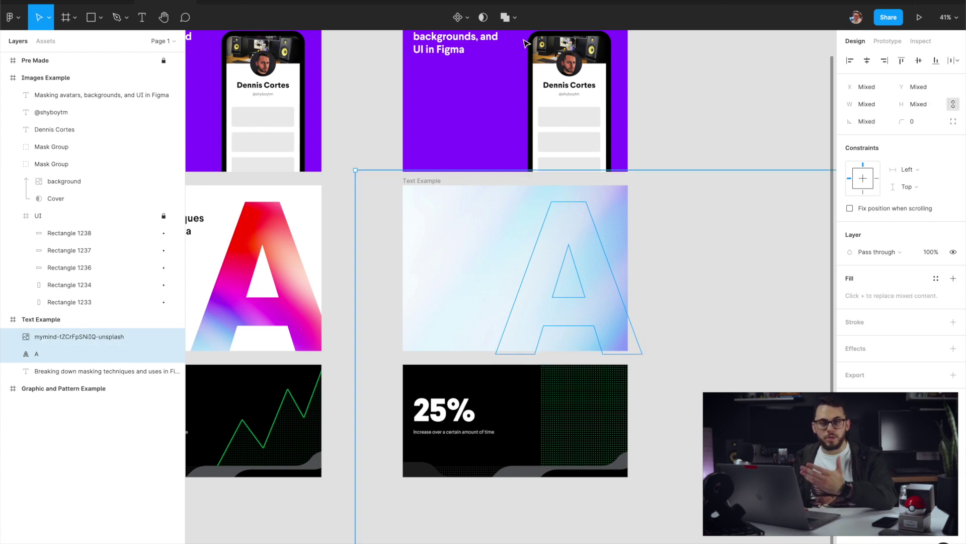
click(483, 17)
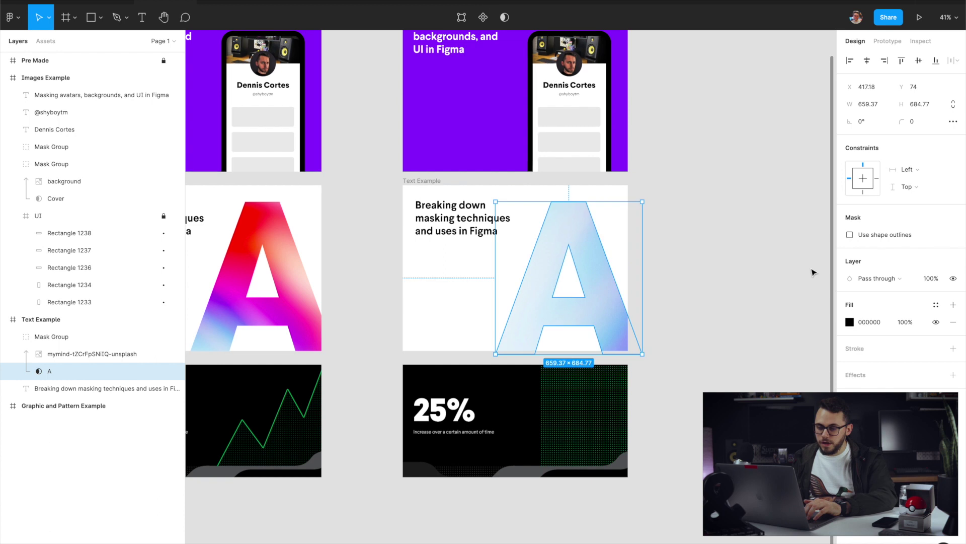
Reposition the gradient inside the letter A and shrink it to about half size
click(109, 355)
drag(603, 261, 546, 209)
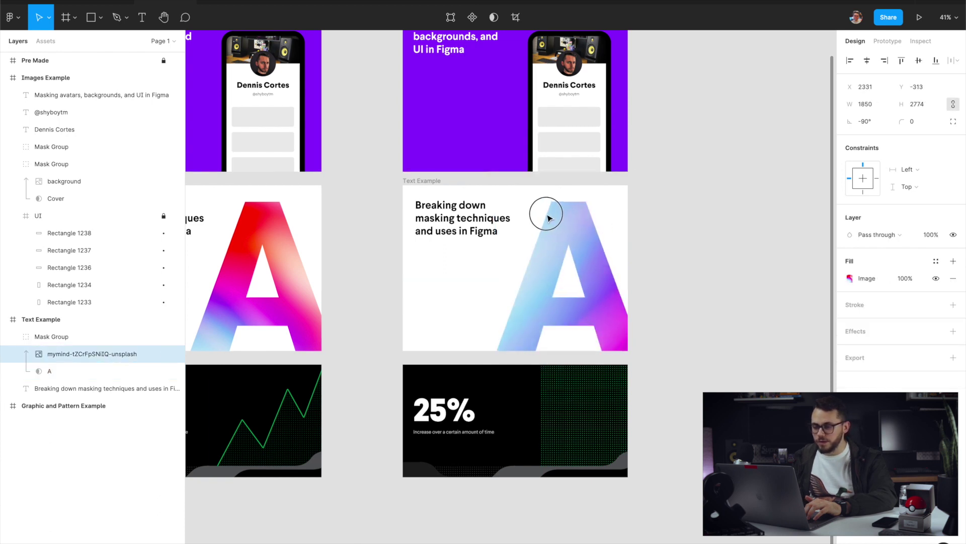
drag(608, 309, 568, 308)
scroll(568, 309, down, 5)
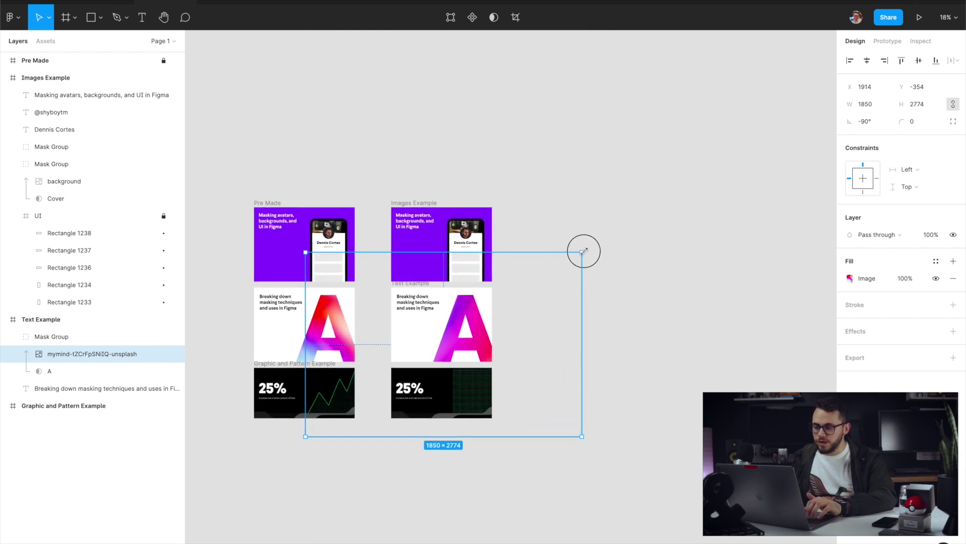
drag(584, 251, 421, 255)
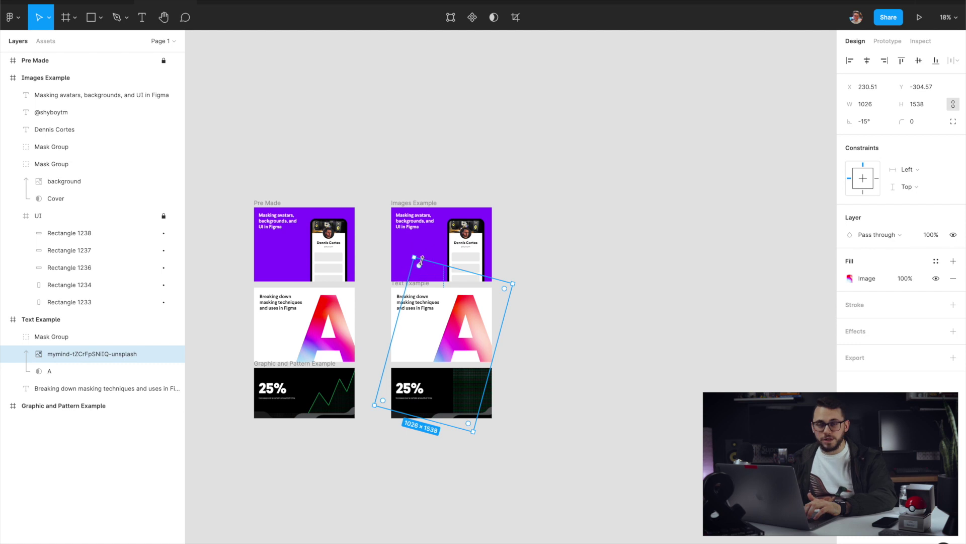
scroll(477, 309, up, 5)
scroll(477, 309, up, 5)
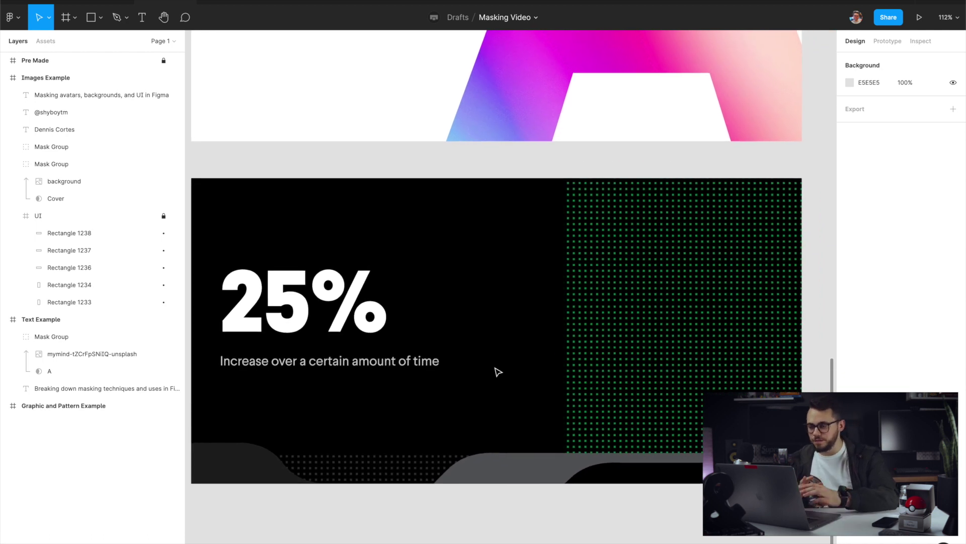
scroll(528, 363, down, 3)
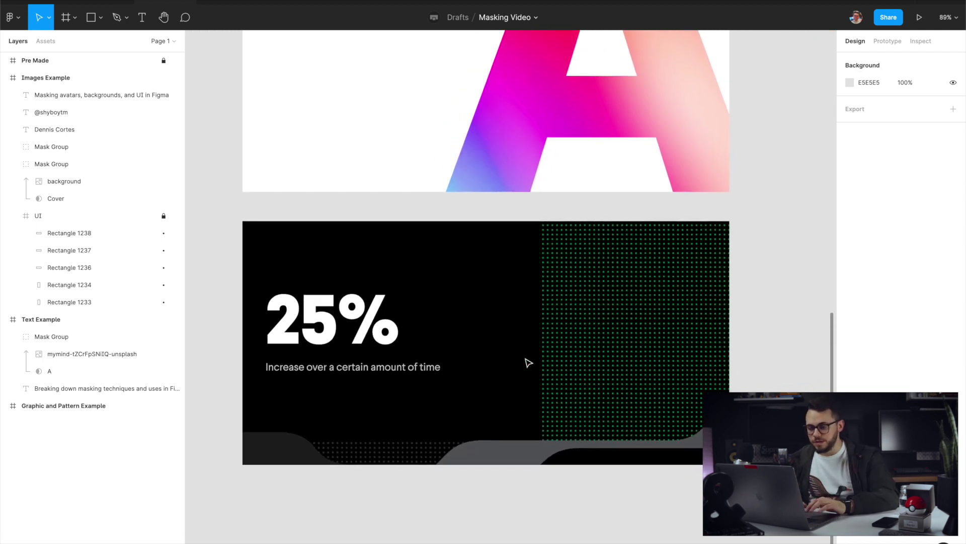
scroll(554, 347, right, 2)
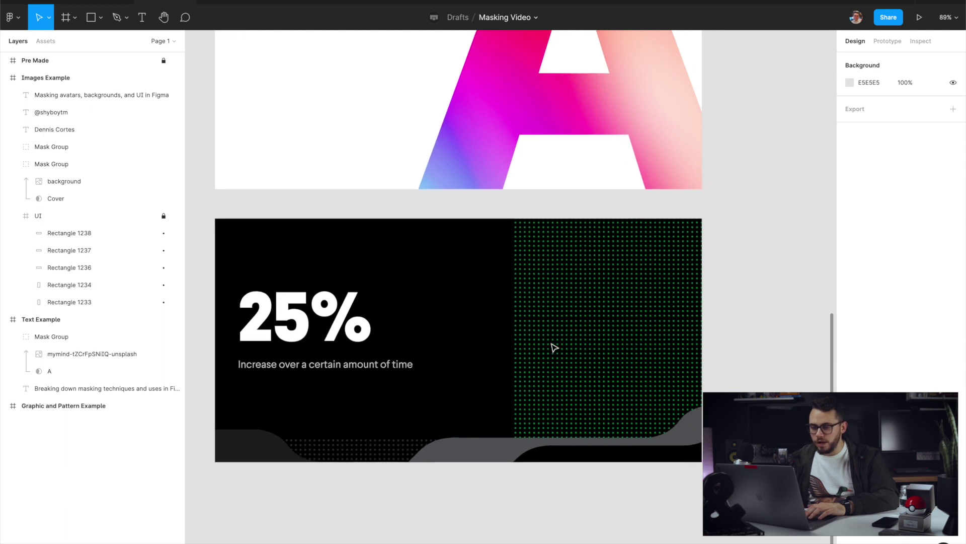
scroll(555, 347, left, 10)
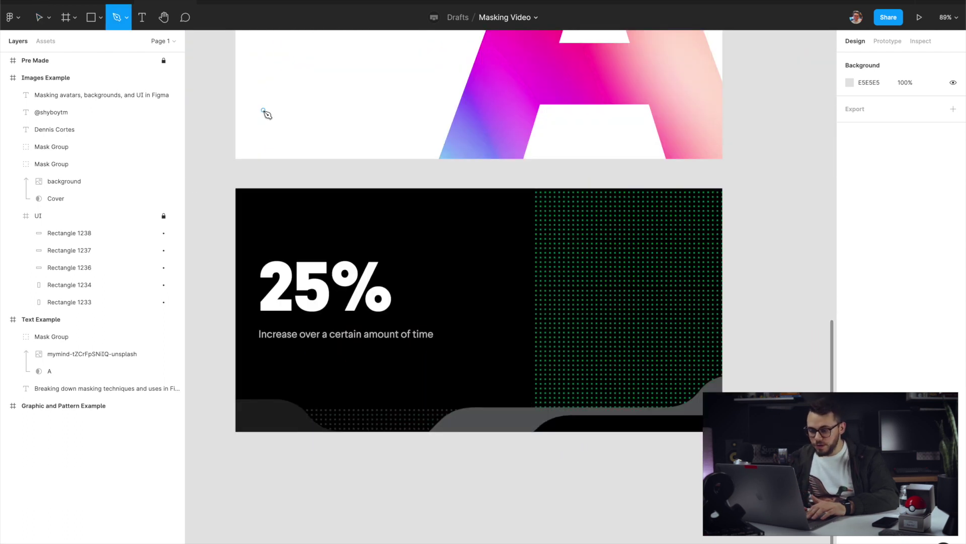
Draw a Pen path zigzagging up across the 25% chart's dot grid, then back below its start
click(481, 407)
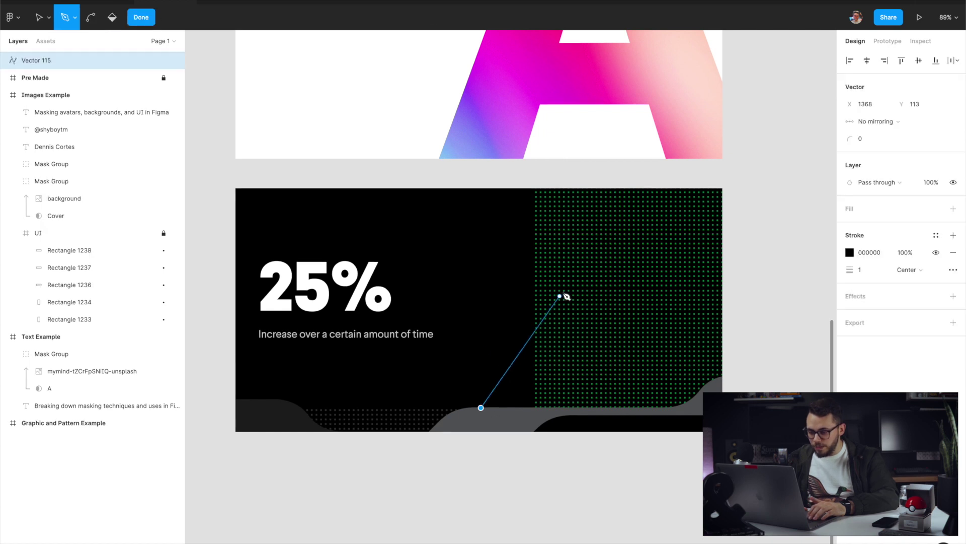
click(534, 315)
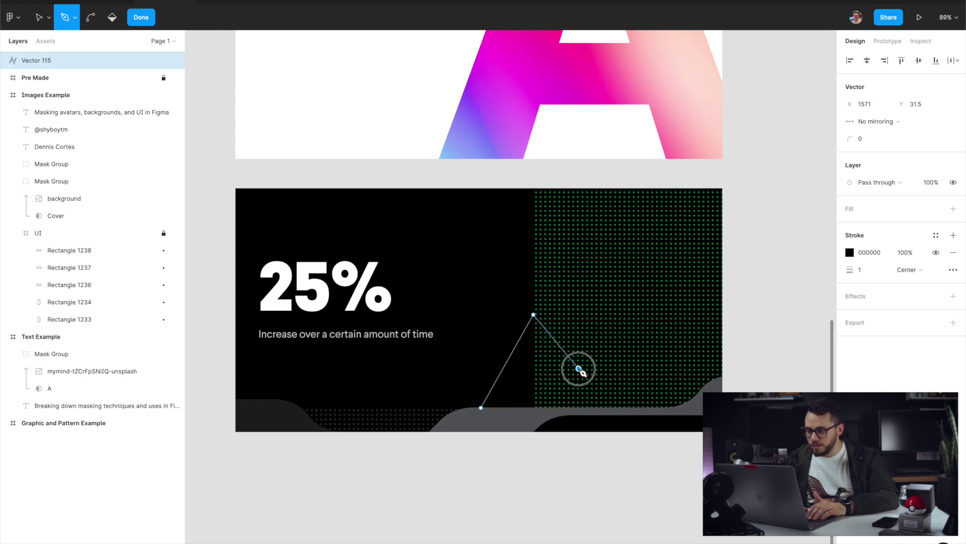
click(641, 272)
click(671, 311)
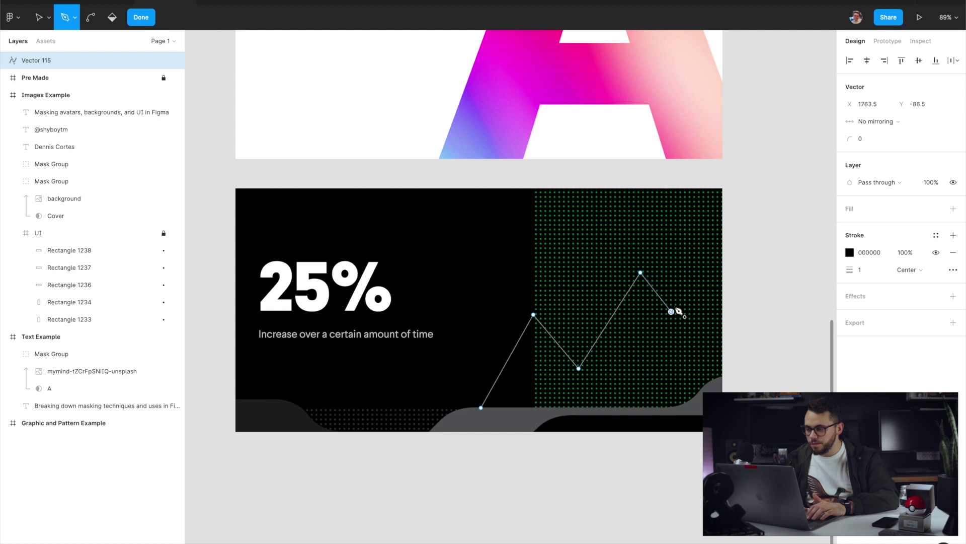
click(726, 227)
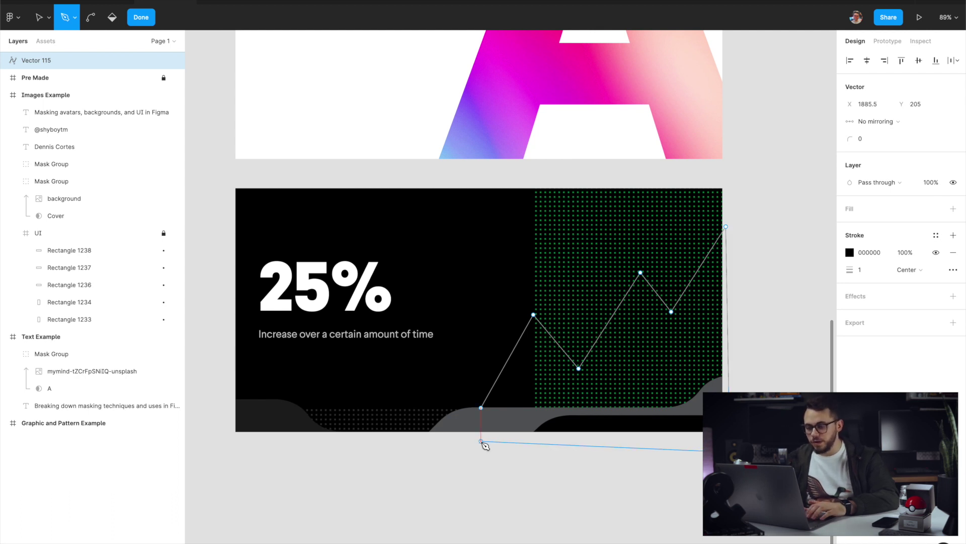
click(481, 441)
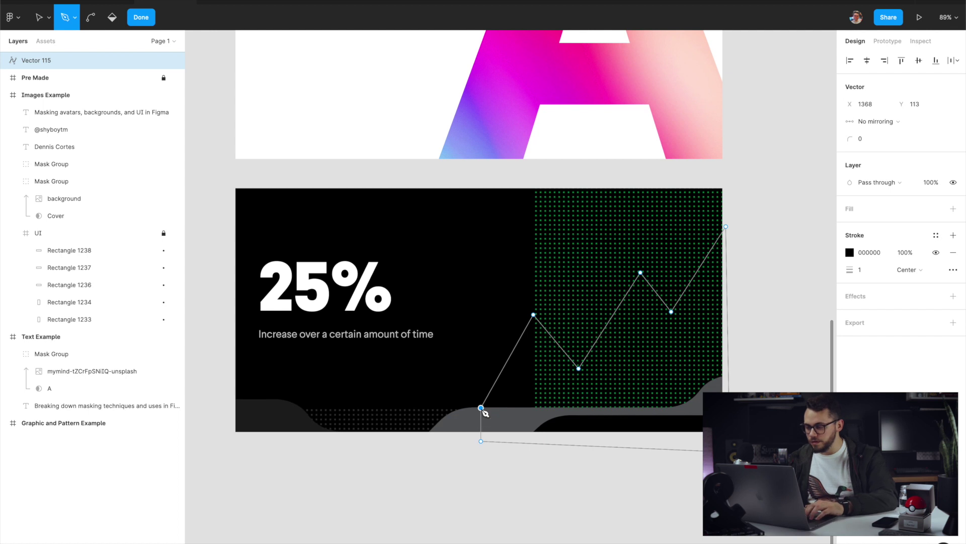
Give Vector 115 a green 19D320 stroke at 4 px weight and exit vector editing
key(Escape)
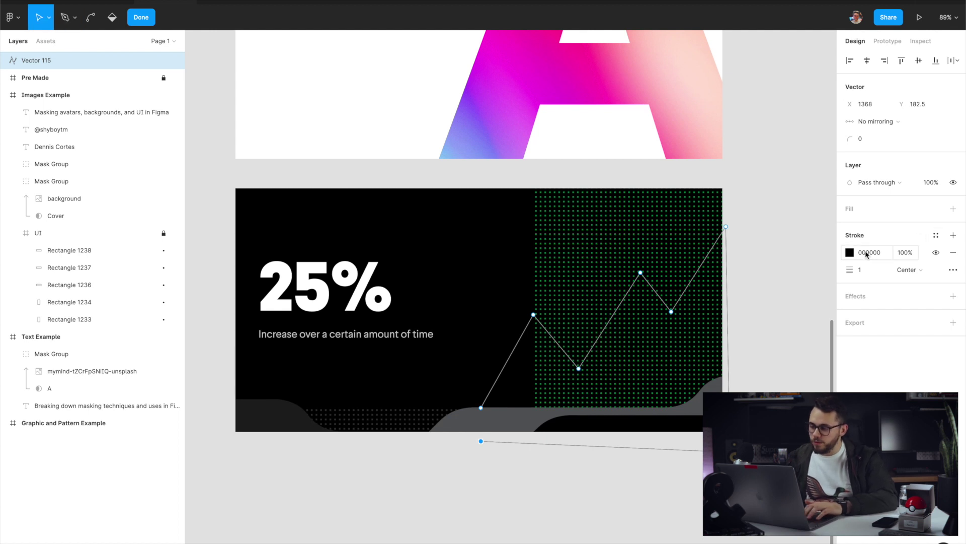
click(850, 253)
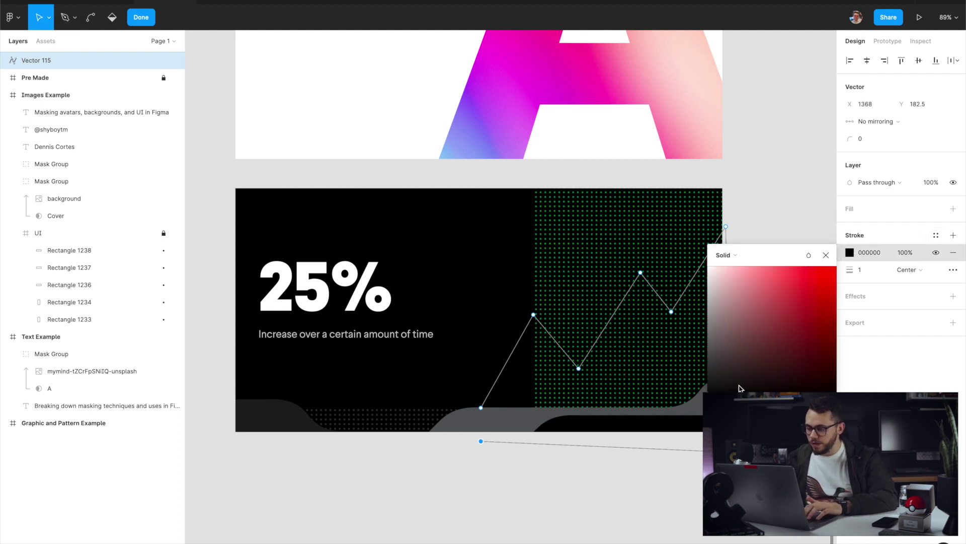
drag(769, 400, 752, 400)
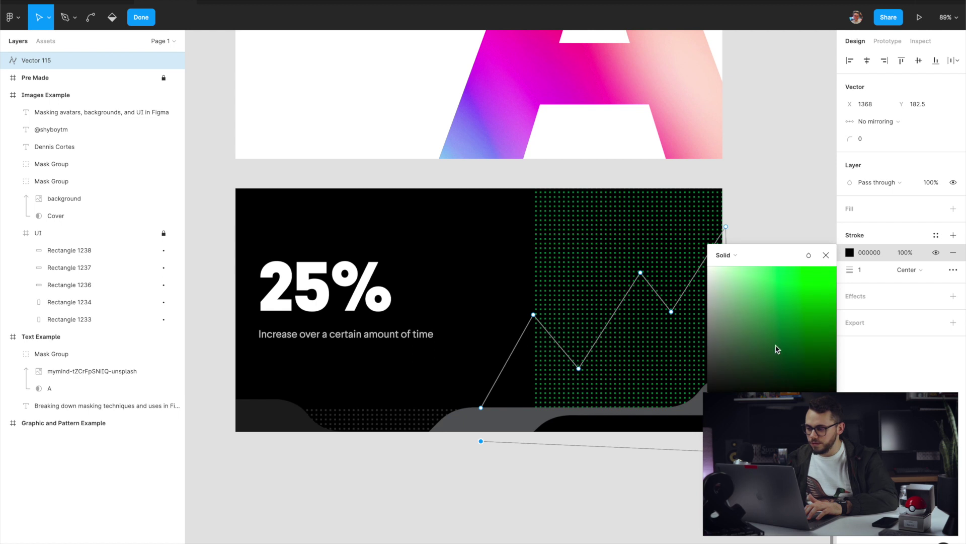
drag(777, 327, 821, 286)
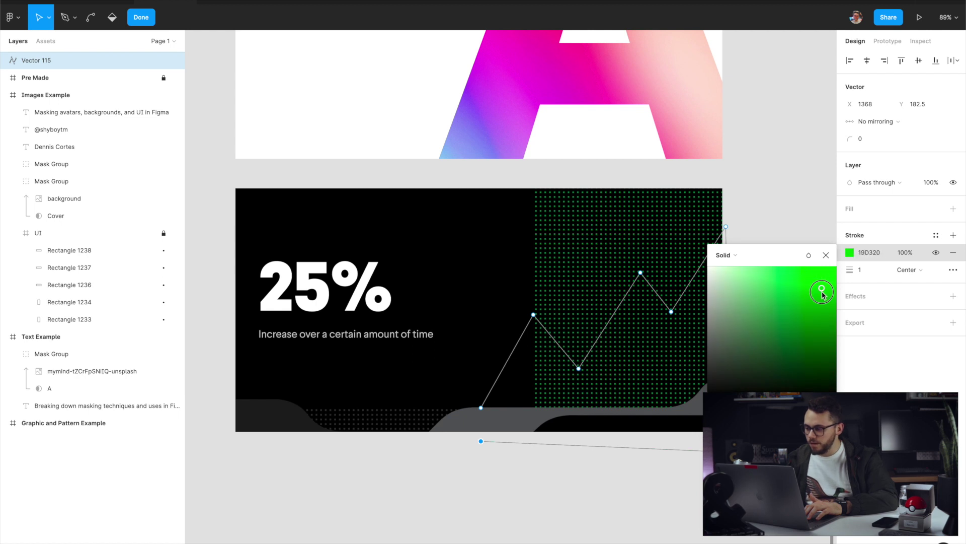
click(826, 255)
click(867, 270)
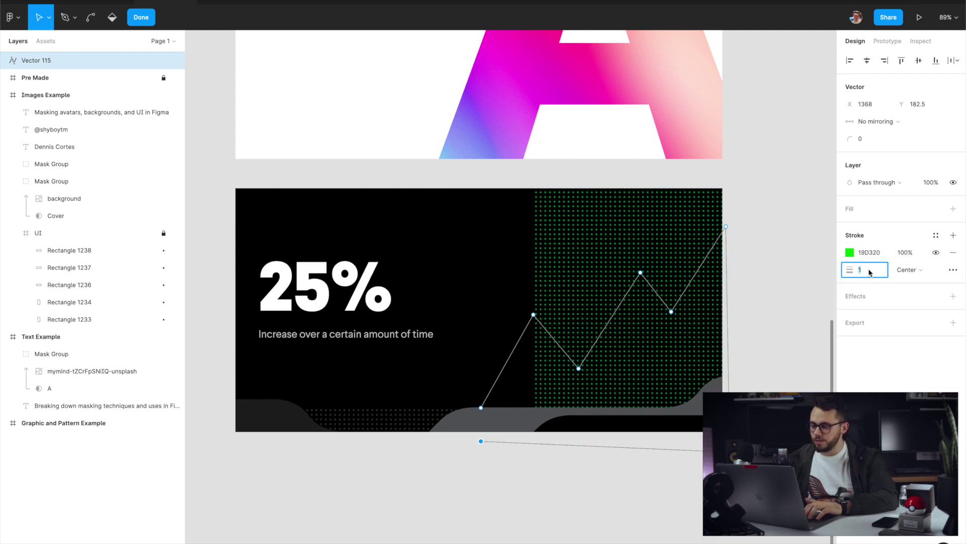
text(3)
key(Return)
key(Up)
key(Escape)
key(Escape)
scroll(567, 288, down, 3)
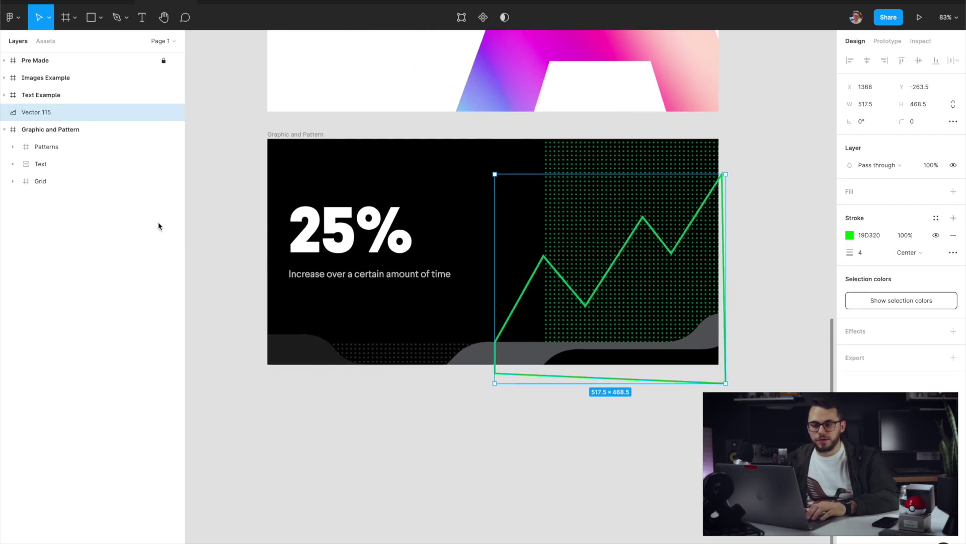
Move Vector 115 into Graphic and Pattern, send it to back, and shift Grid left to X 507, Y -9
drag(53, 116, 61, 142)
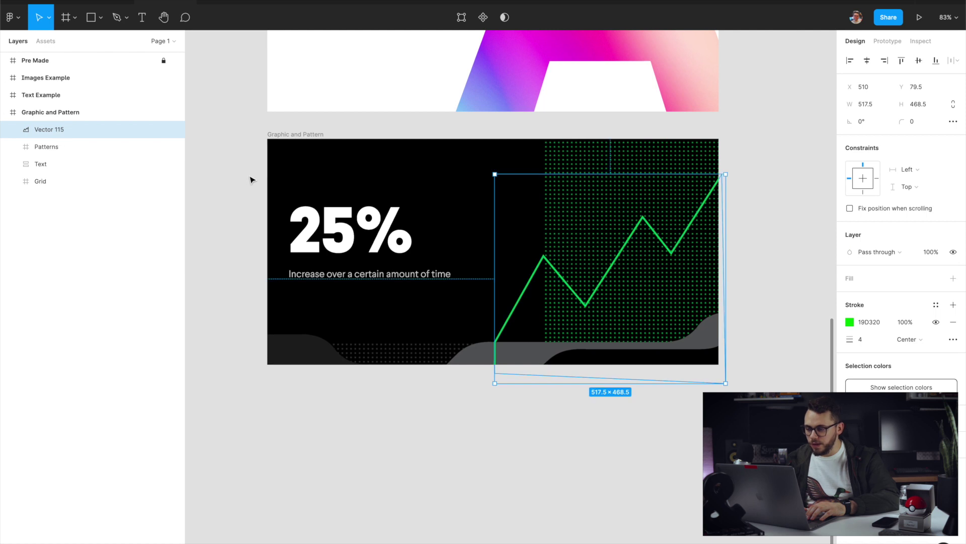
click(651, 130)
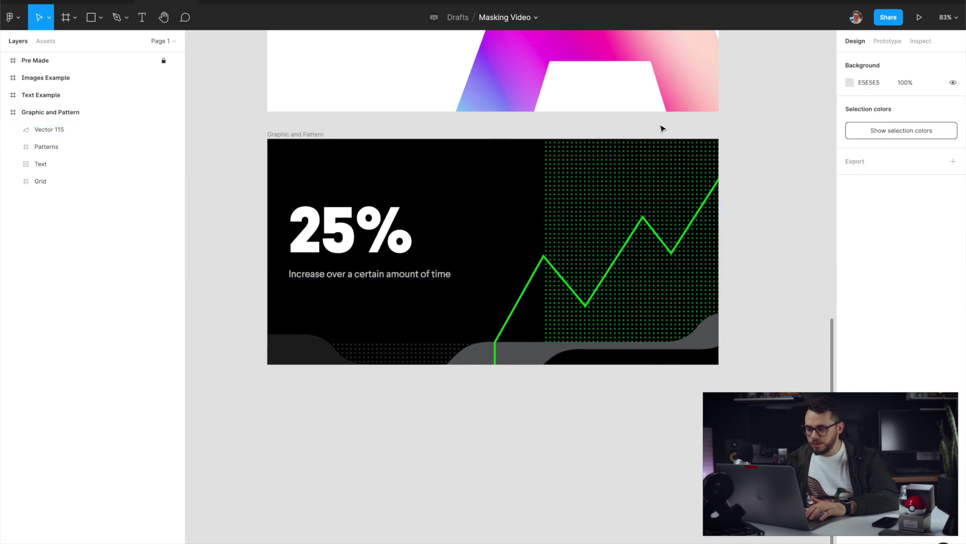
scroll(705, 150, up, 5)
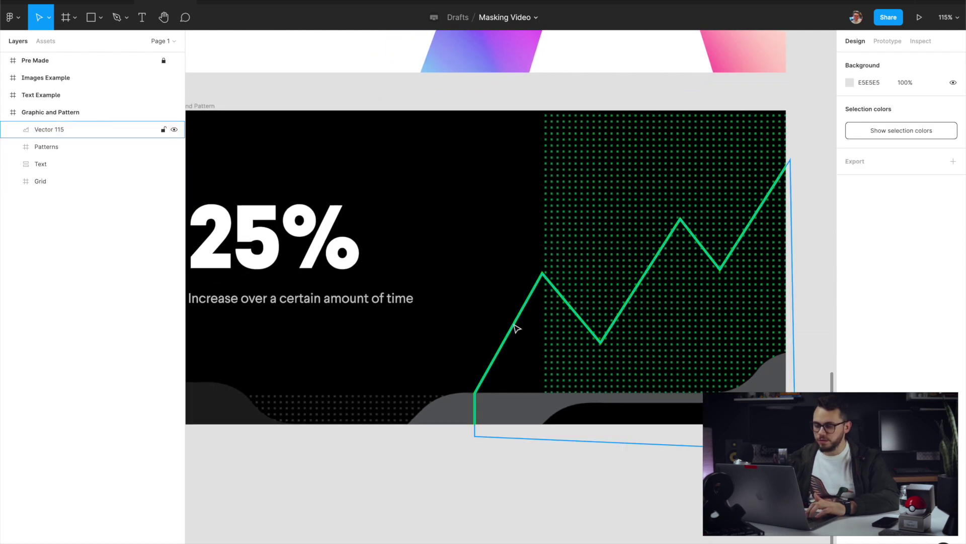
click(513, 324)
key(super+alt+bracketleft)
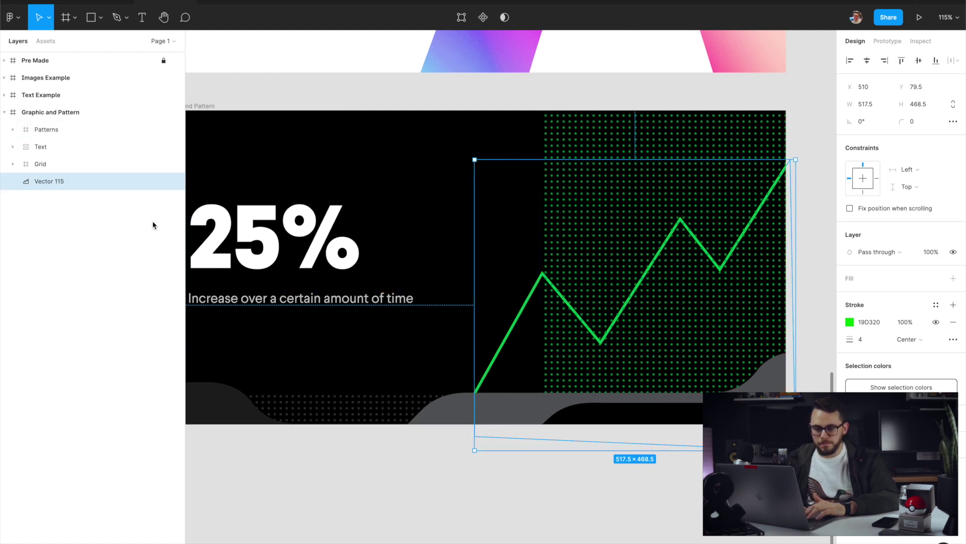
click(42, 164)
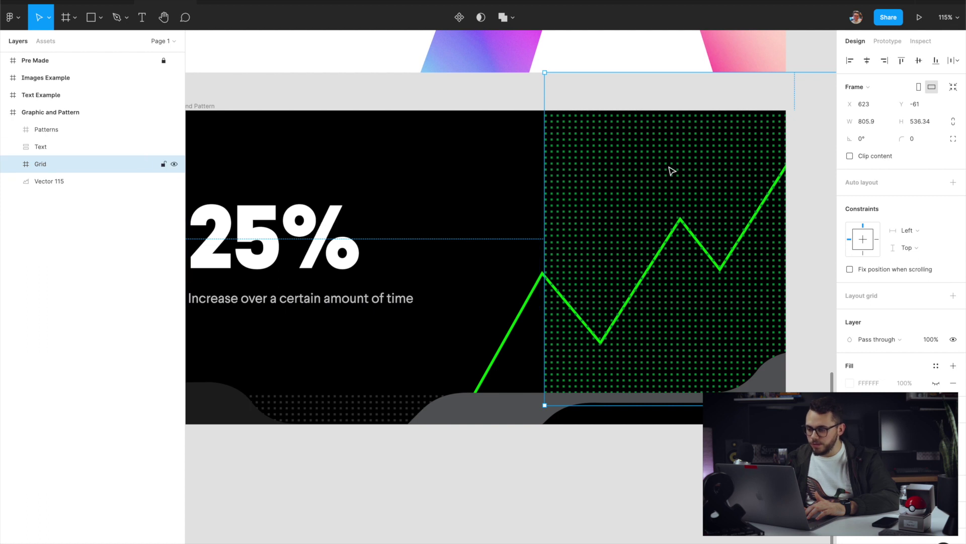
drag(672, 170, 599, 202)
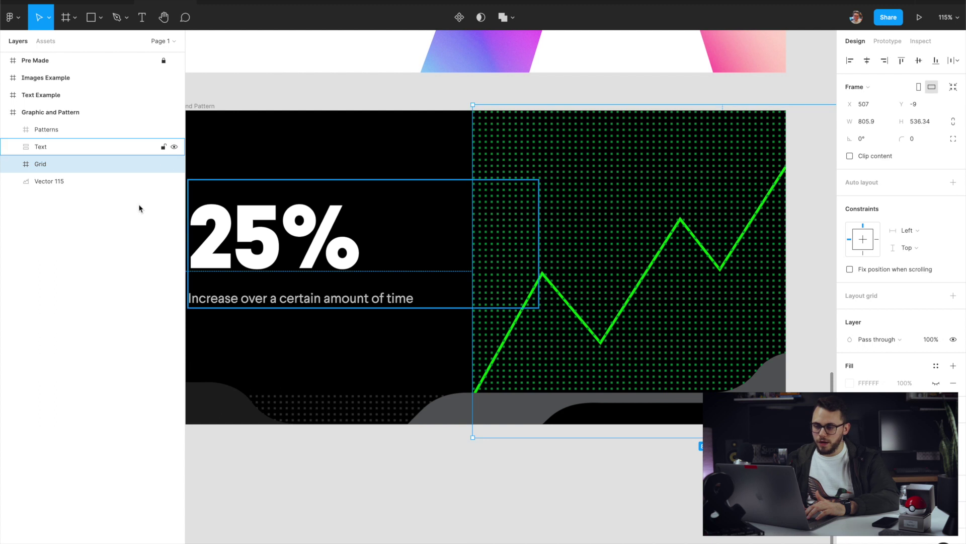
Duplicate Vector 115 and turn the copy, Vector 116, into a C4C4C4 grey fill without stroke
click(41, 182)
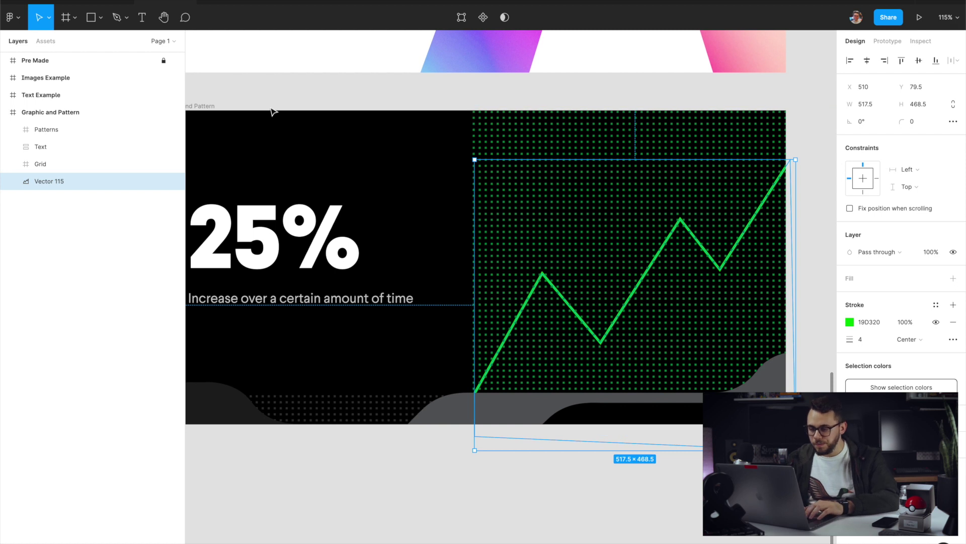
key(ctrl+d)
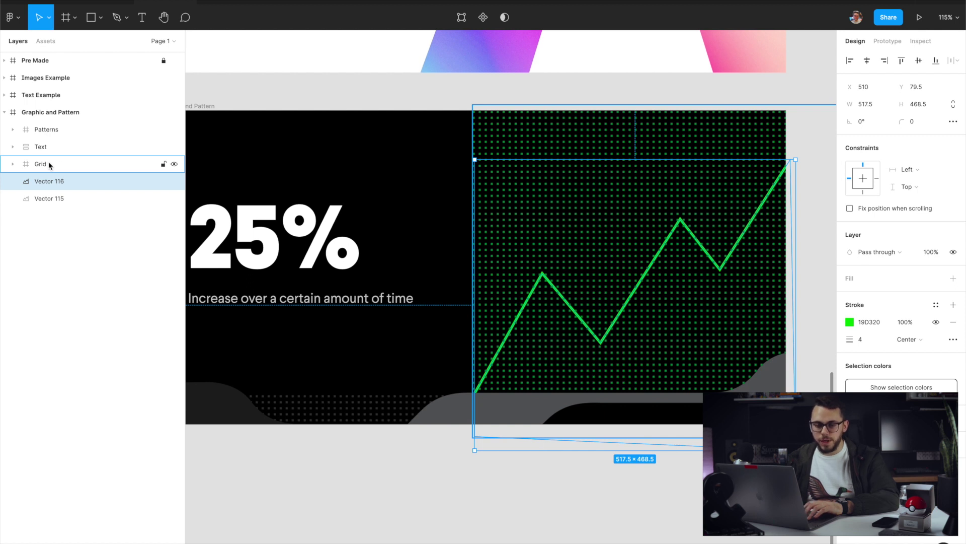
shift+click(60, 164)
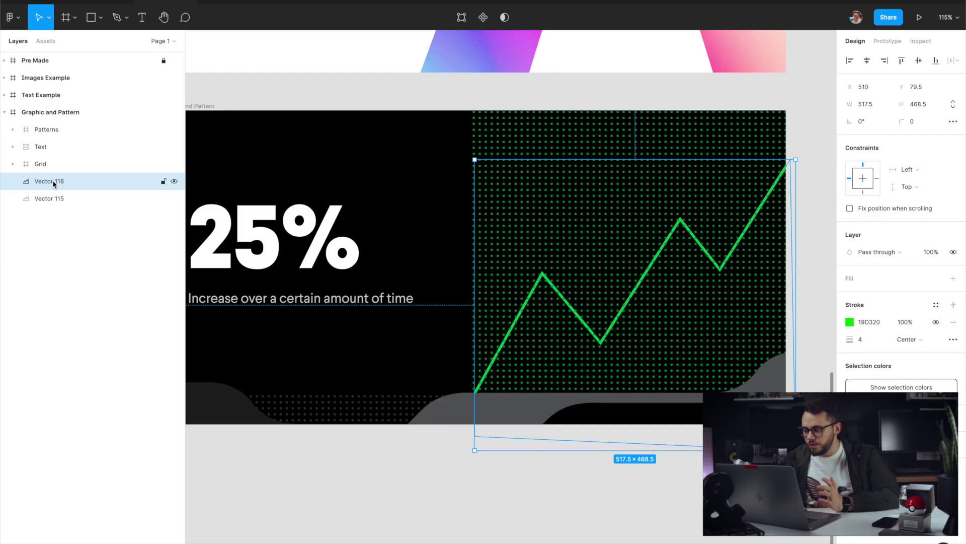
click(955, 323)
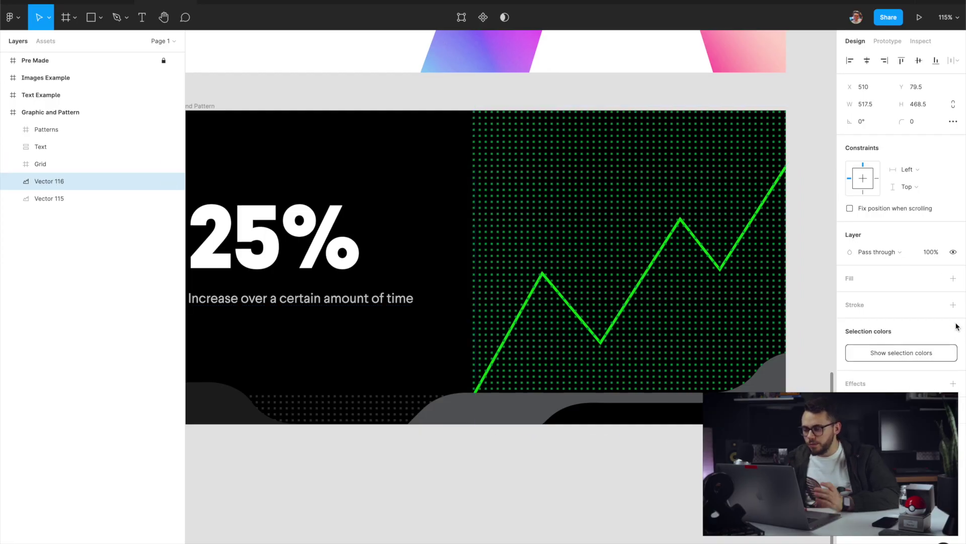
click(881, 274)
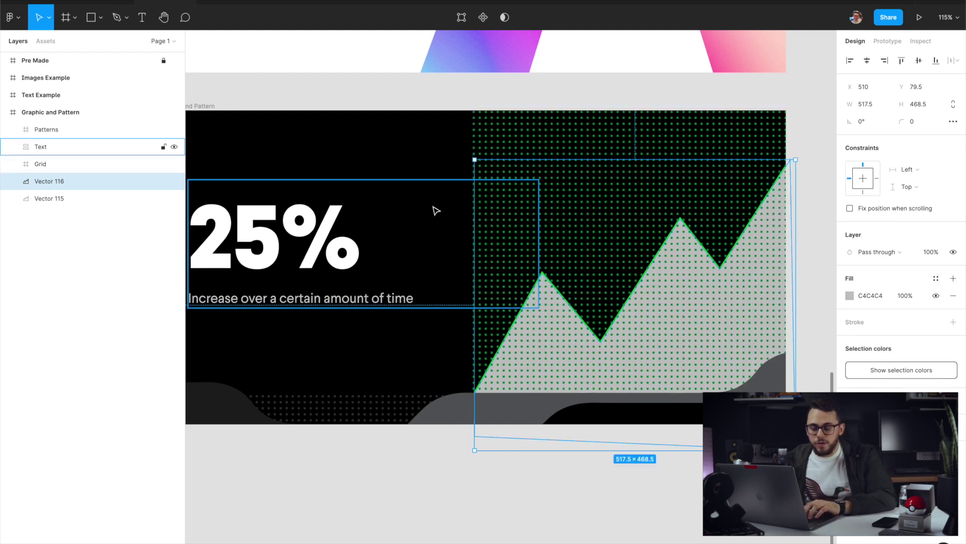
shift+click(82, 169)
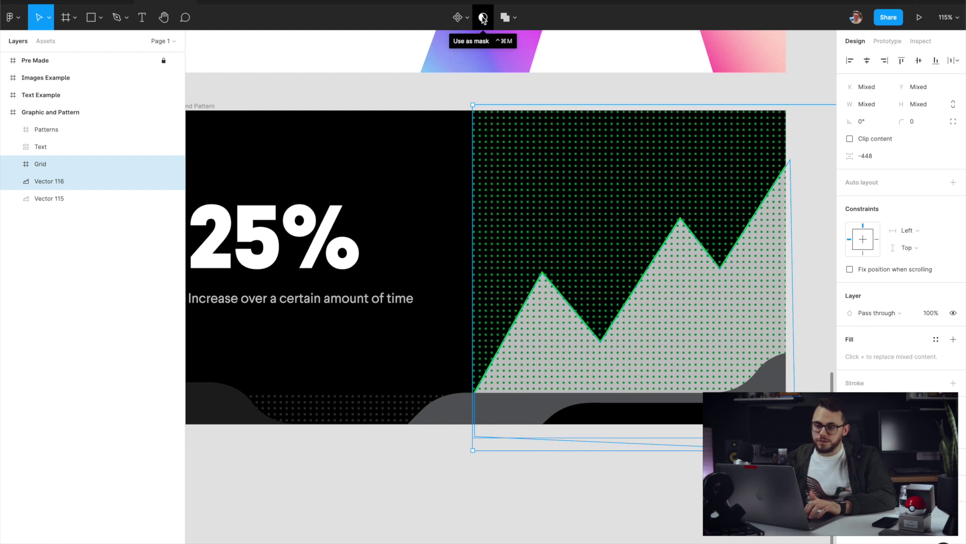
Mask the dot Grid with Vector 116 and move the Mask Group below Vector 115
click(483, 19)
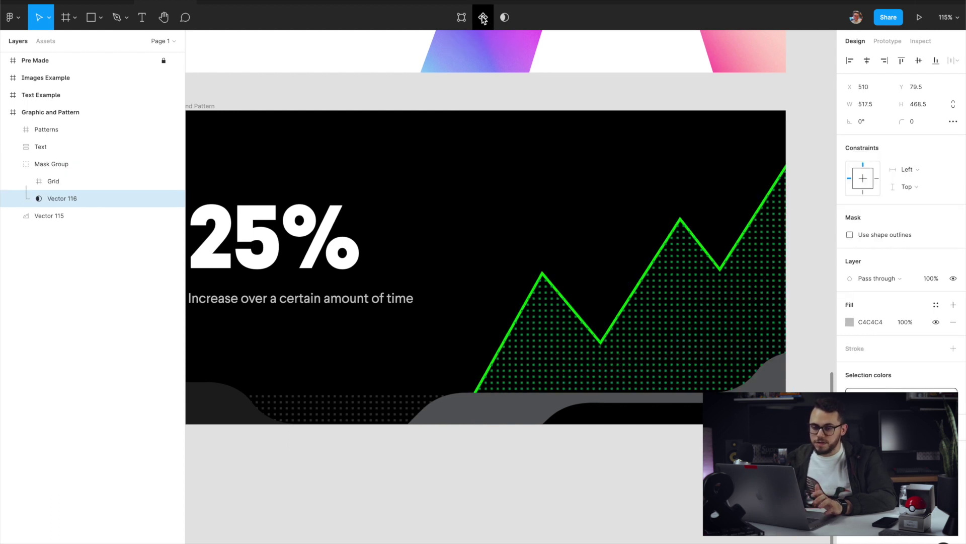
click(66, 167)
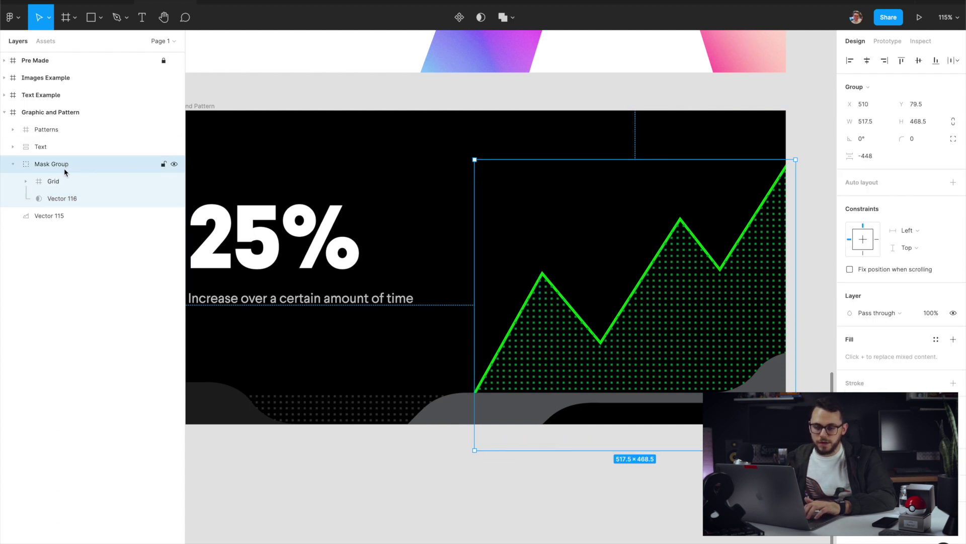
drag(54, 168, 48, 224)
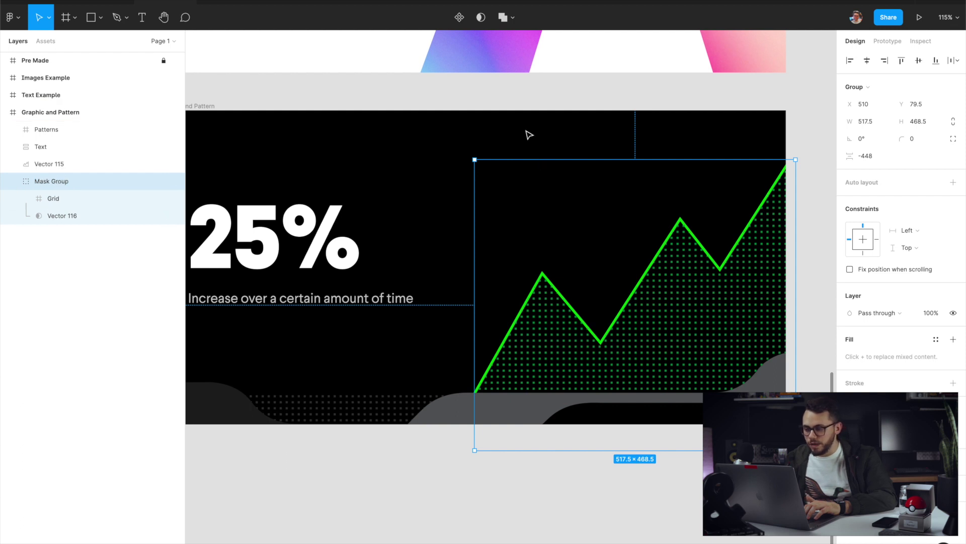
click(519, 101)
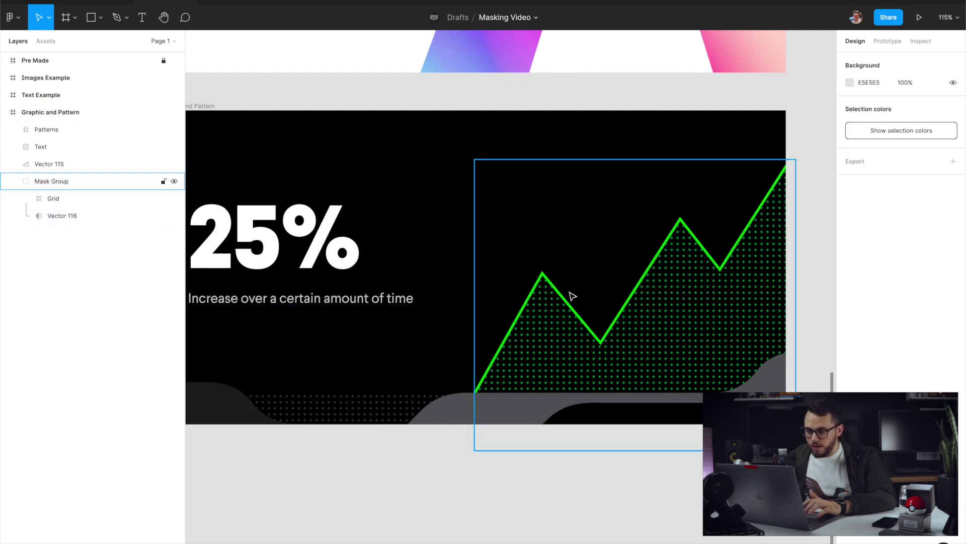
Select the Mask Group and set its layer opacity to 50% with the 5 key
scroll(602, 292, left, 2)
scroll(603, 292, right, 2)
scroll(603, 292, up, 1)
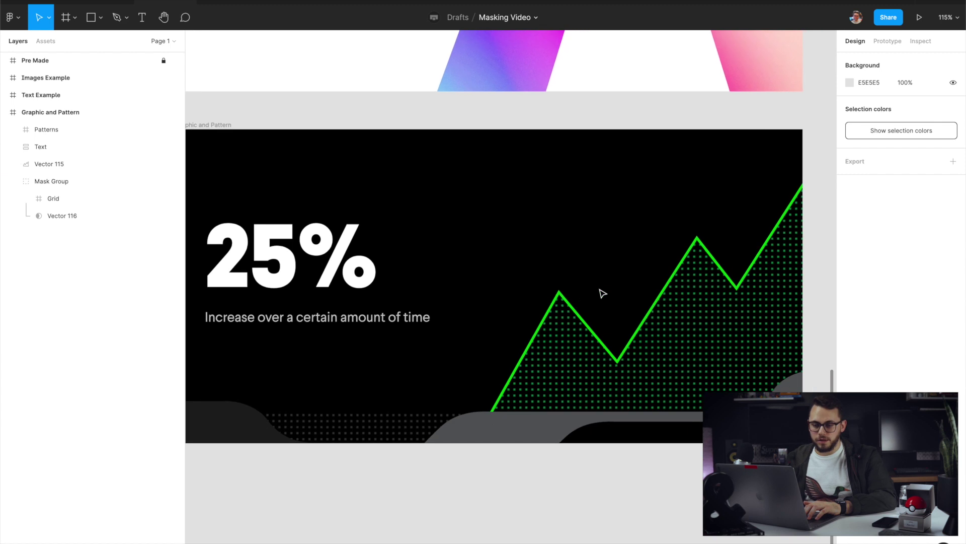
click(50, 182)
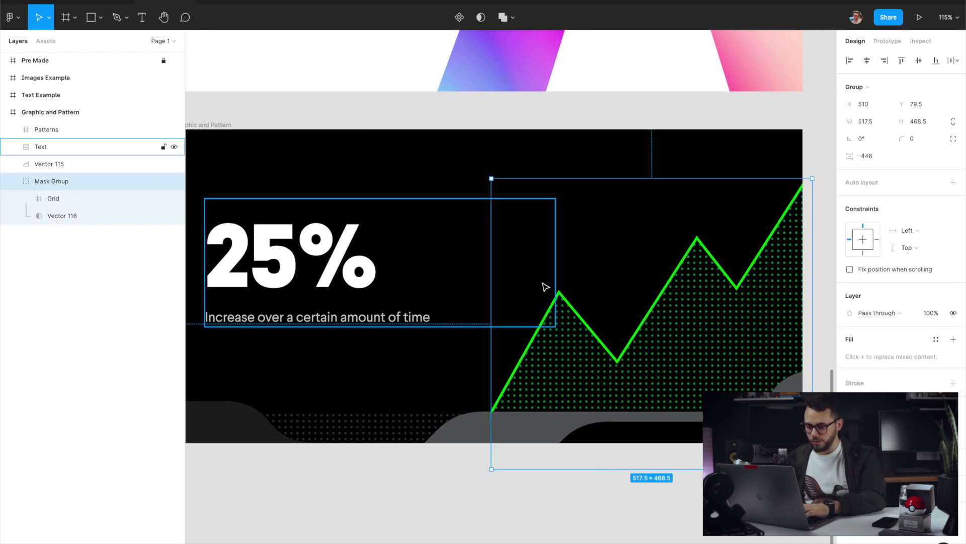
key(5)
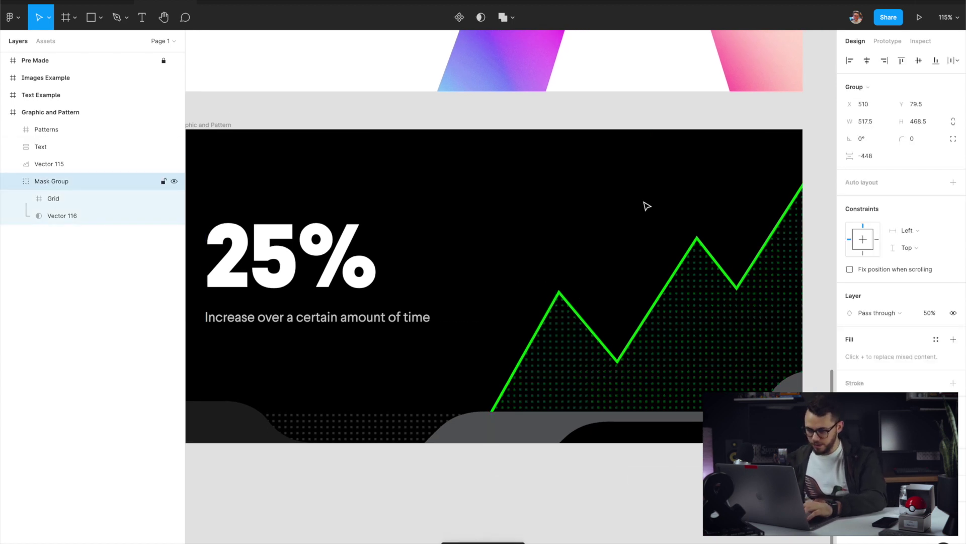